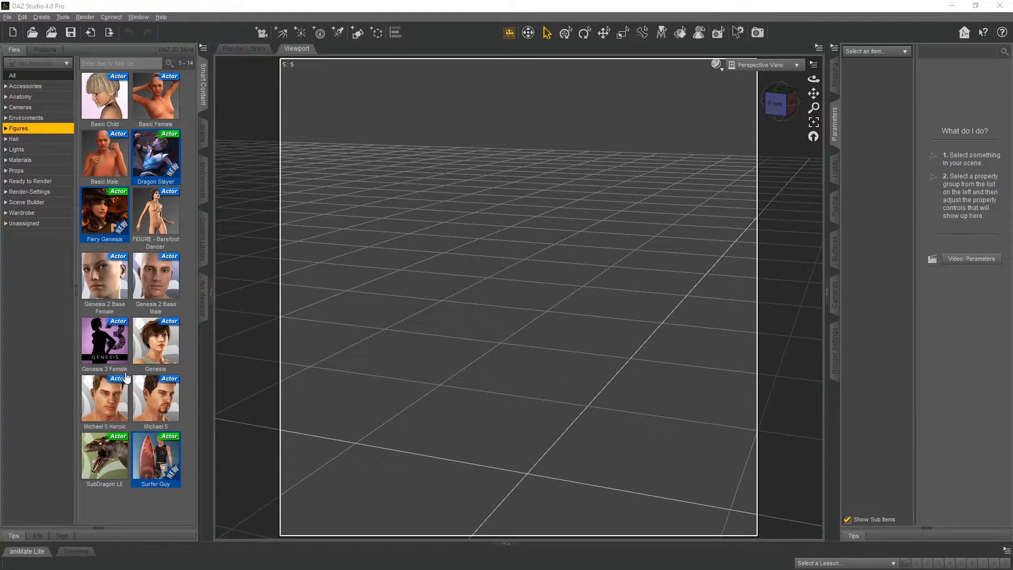
# Load the Genesis 2 Base Female figure into the scene and orient the perspective view toward its front
pyautogui.doubleClick(109, 274)
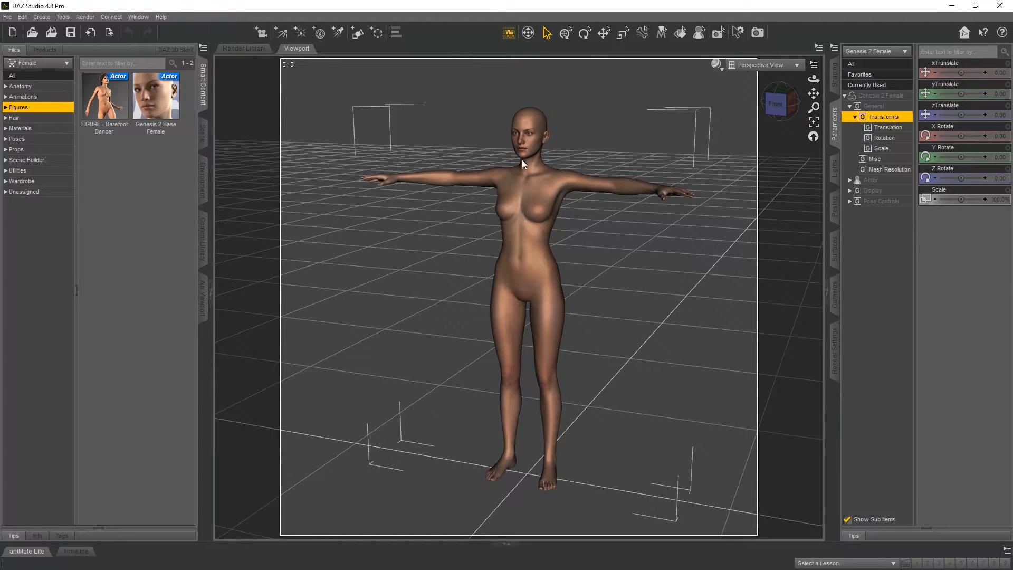
pyautogui.click(776, 104)
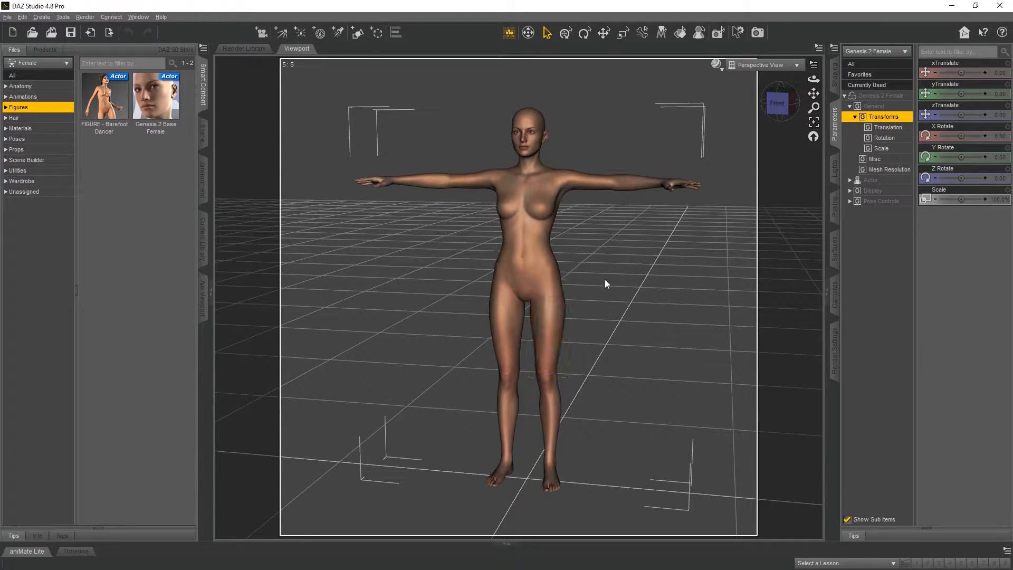
# Shape the figure's body by setting the Pear Figure morph to 0.55 and Bodybuilder Size to 0.41
pyautogui.click(833, 82)
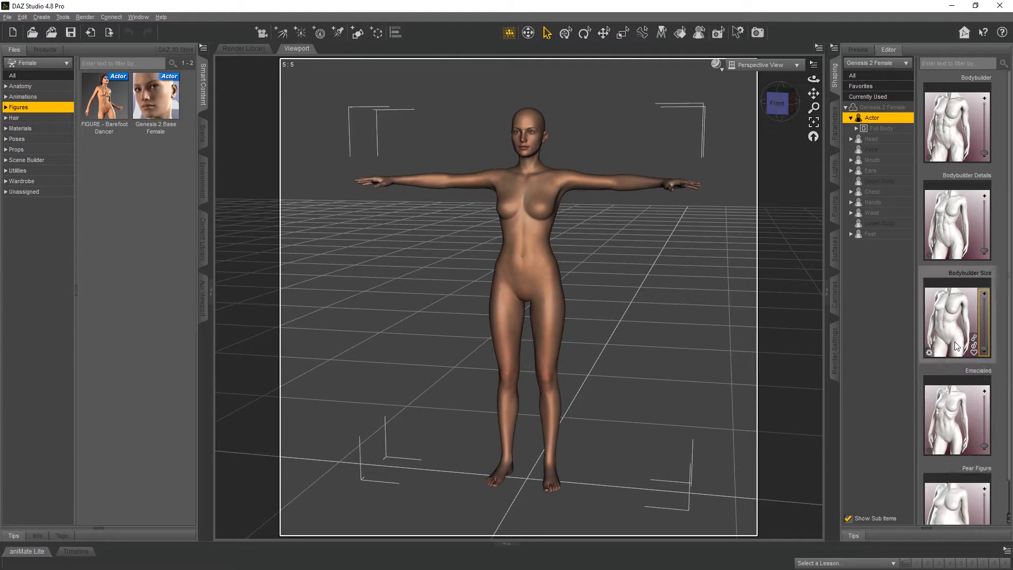
pyautogui.scroll(-1, 971, 362)
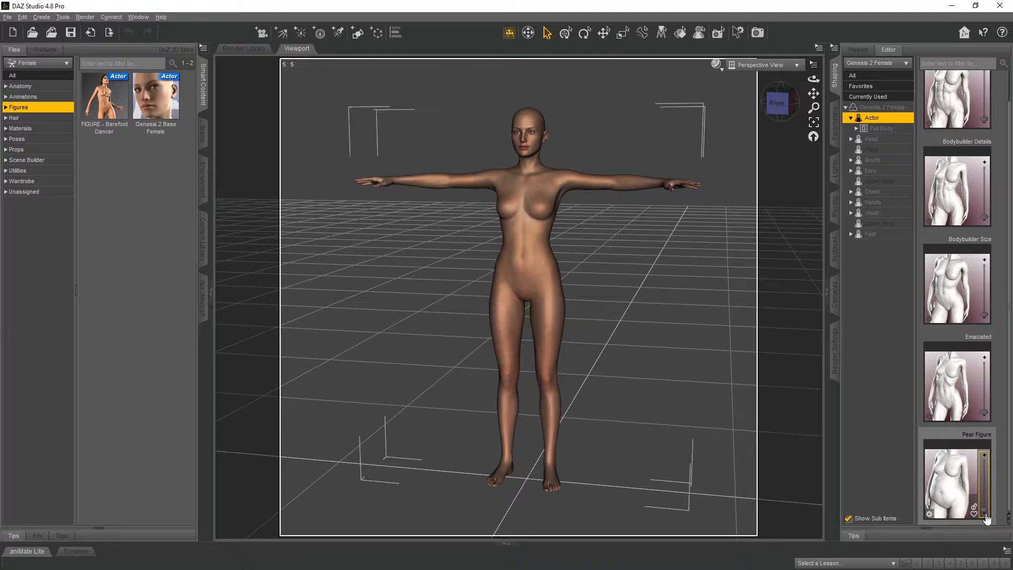
pyautogui.moveTo(984, 506); pyautogui.dragTo(985, 482)
pyautogui.scroll(1, 959, 353)
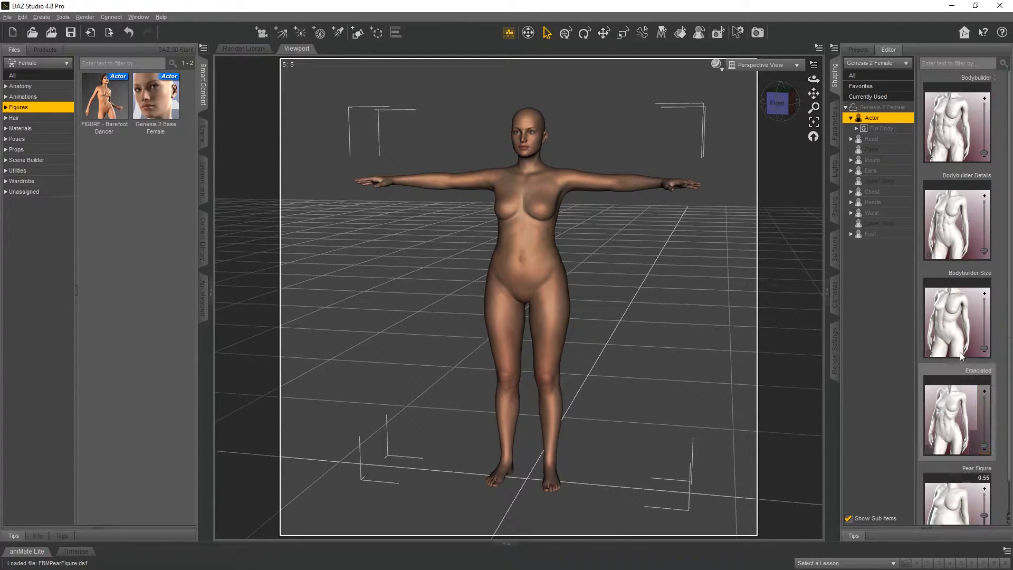
pyautogui.moveTo(988, 350); pyautogui.dragTo(989, 329)
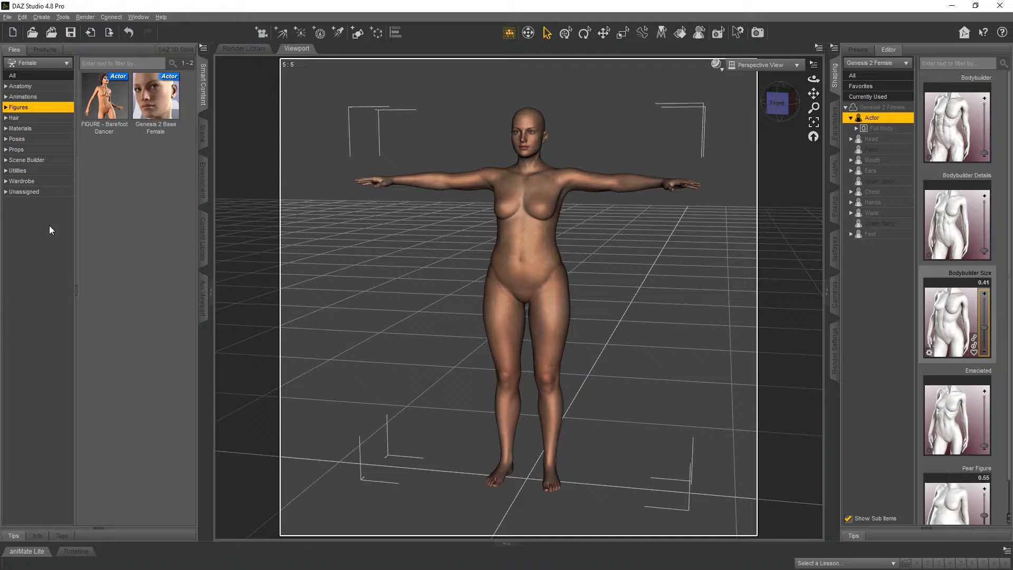
# Dress the Genesis 2 Female figure in the pink Shorts and the matching Top from the wardrobe content
pyautogui.click(19, 182)
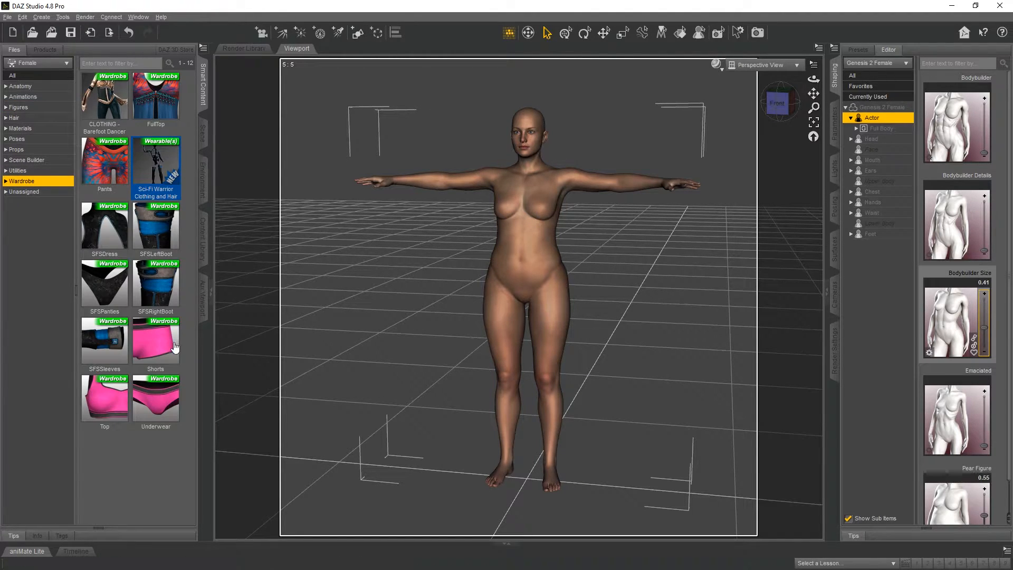
pyautogui.click(397, 248)
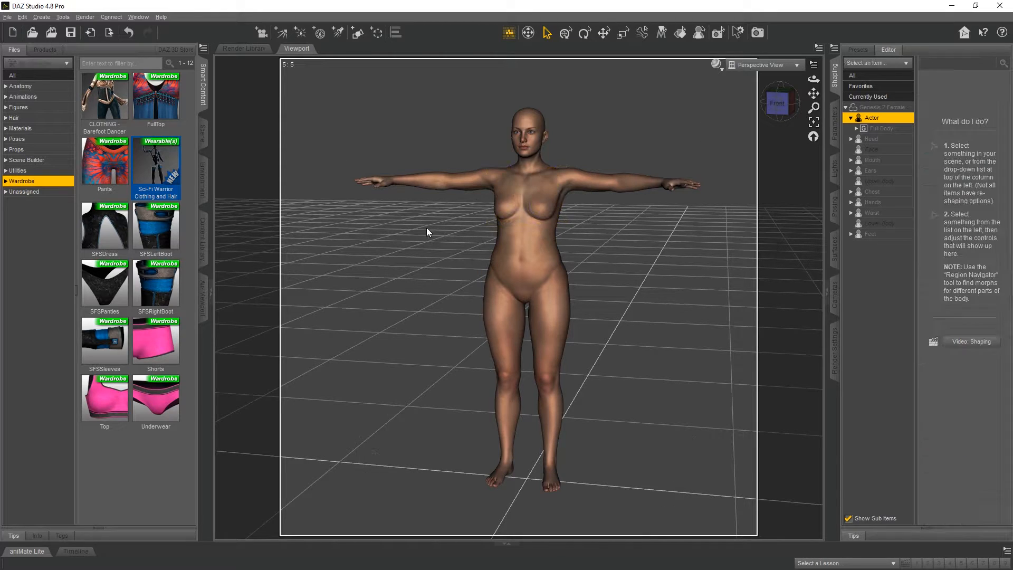
pyautogui.click(518, 234)
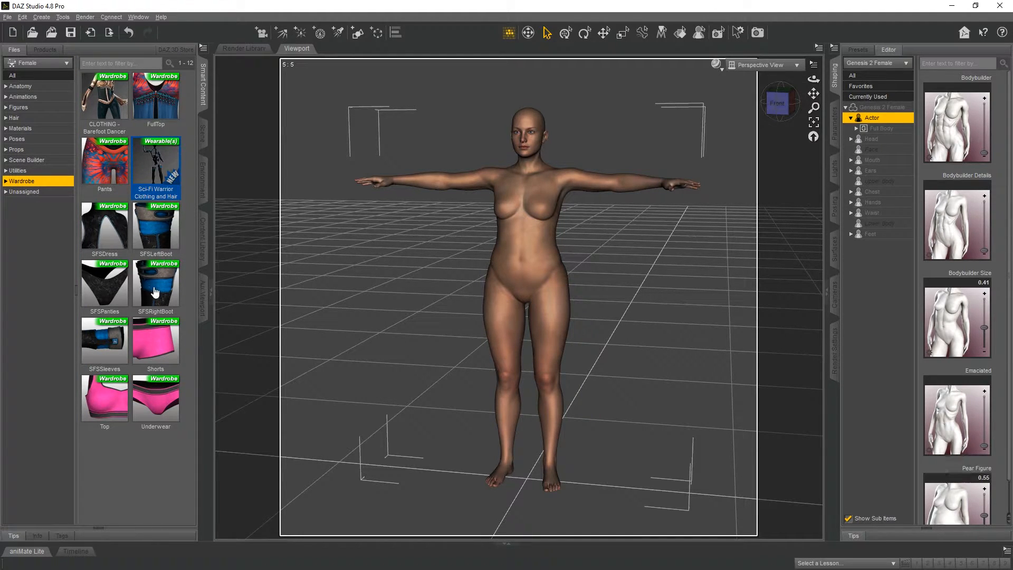
pyautogui.doubleClick(164, 347)
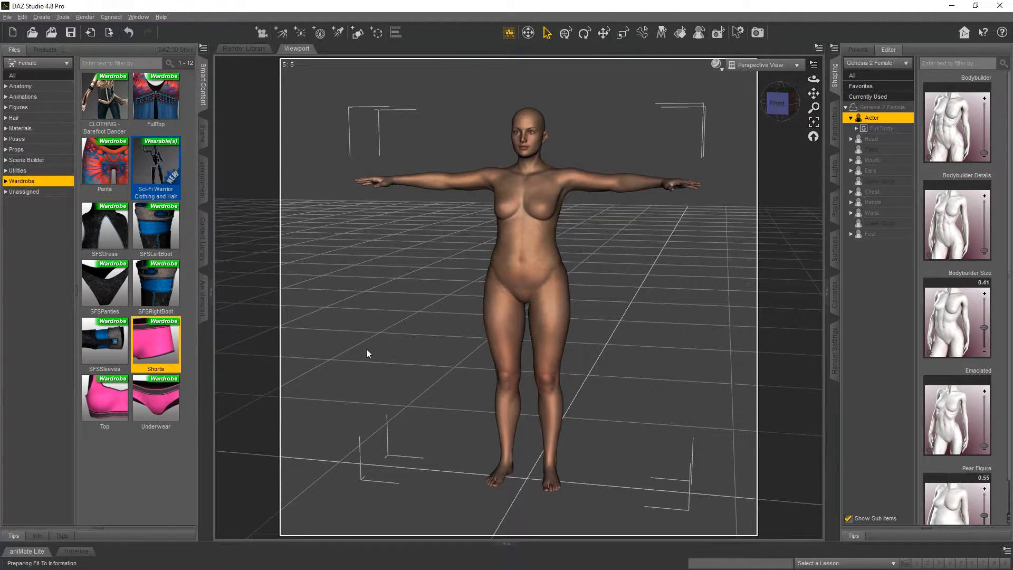
pyautogui.doubleClick(96, 397)
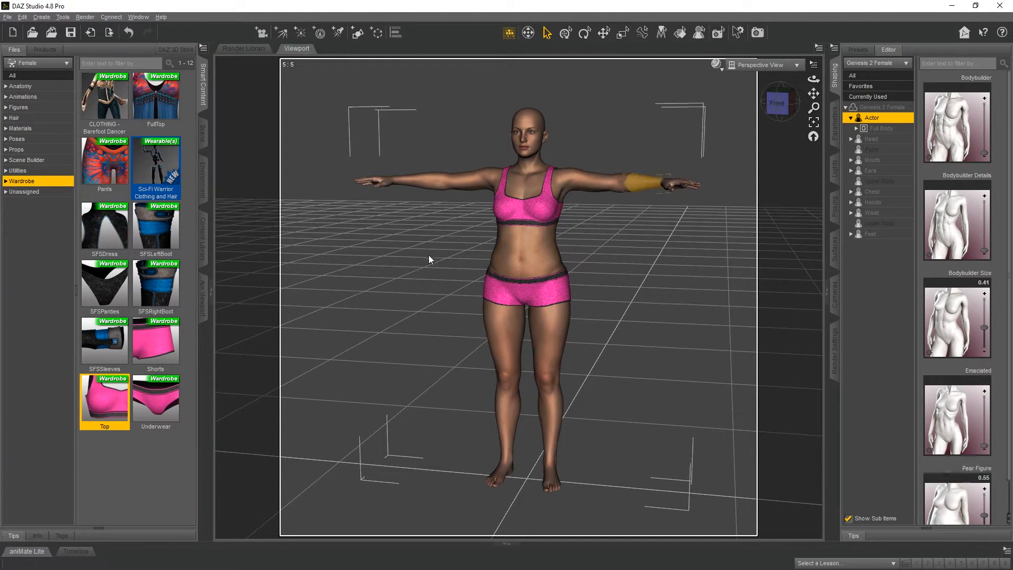
# Create a new camera named Camera 1 and switch the viewport to look through it
pyautogui.click(265, 36)
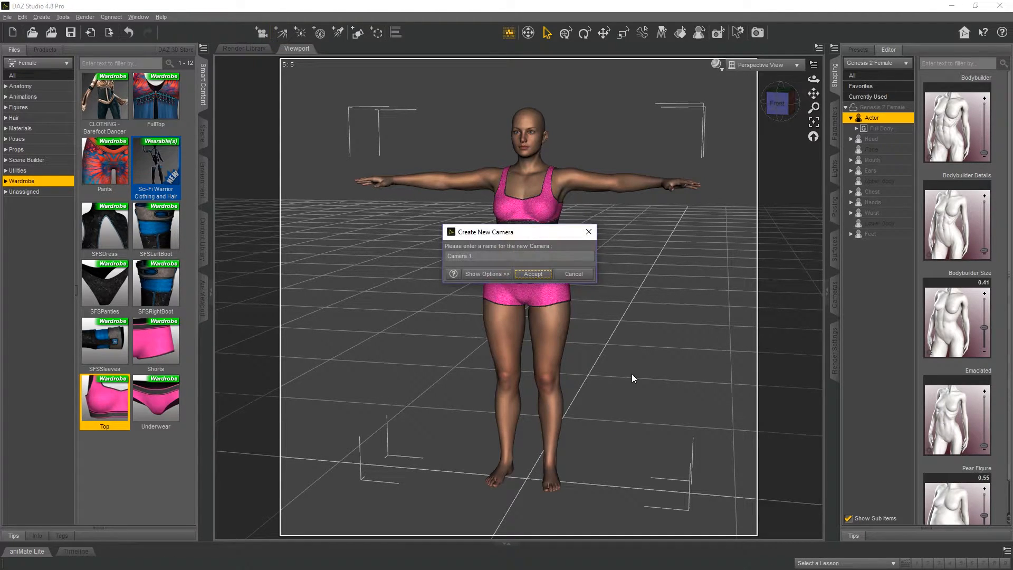
pyautogui.click(522, 276)
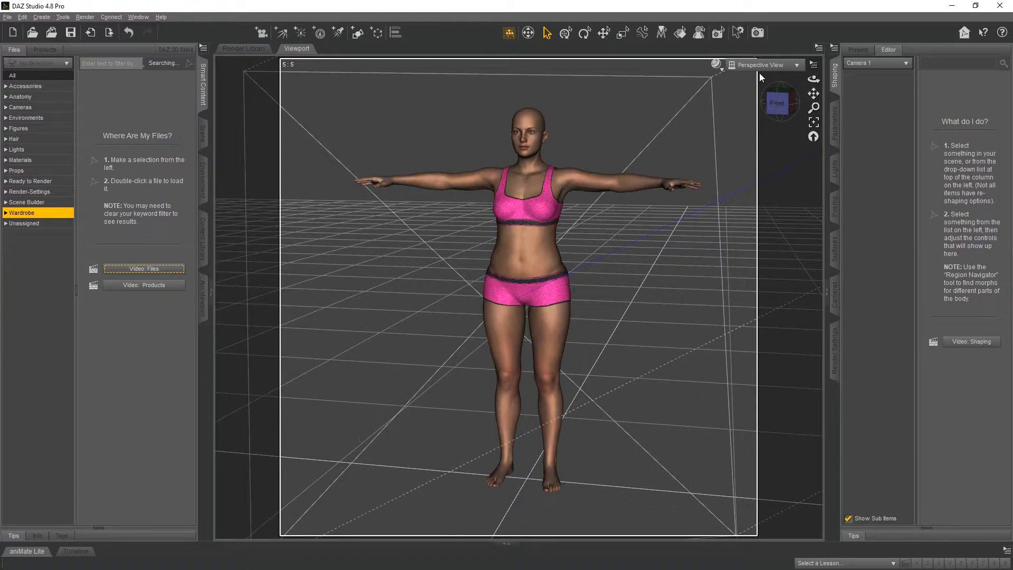
pyautogui.click(776, 65)
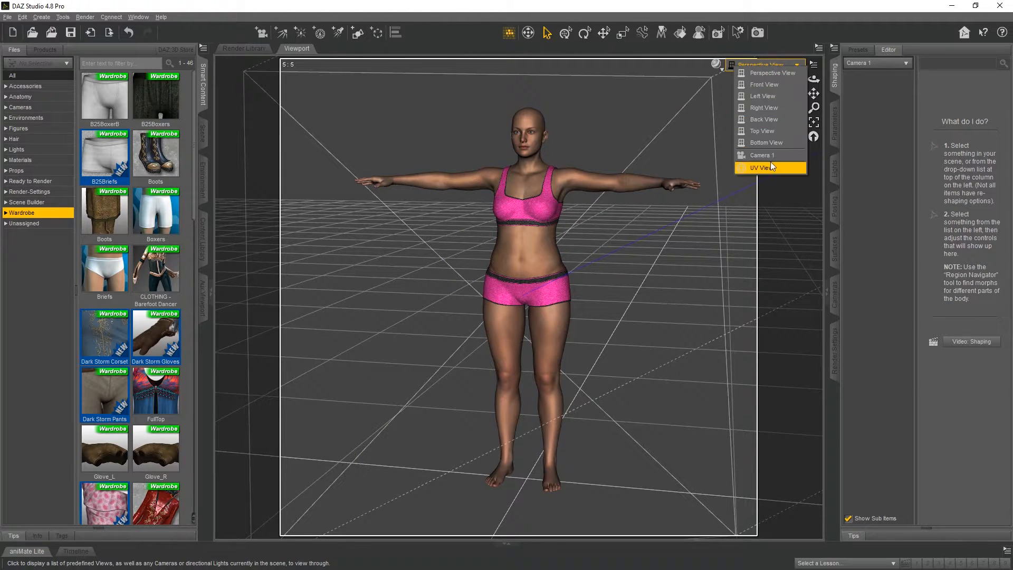
pyautogui.click(771, 157)
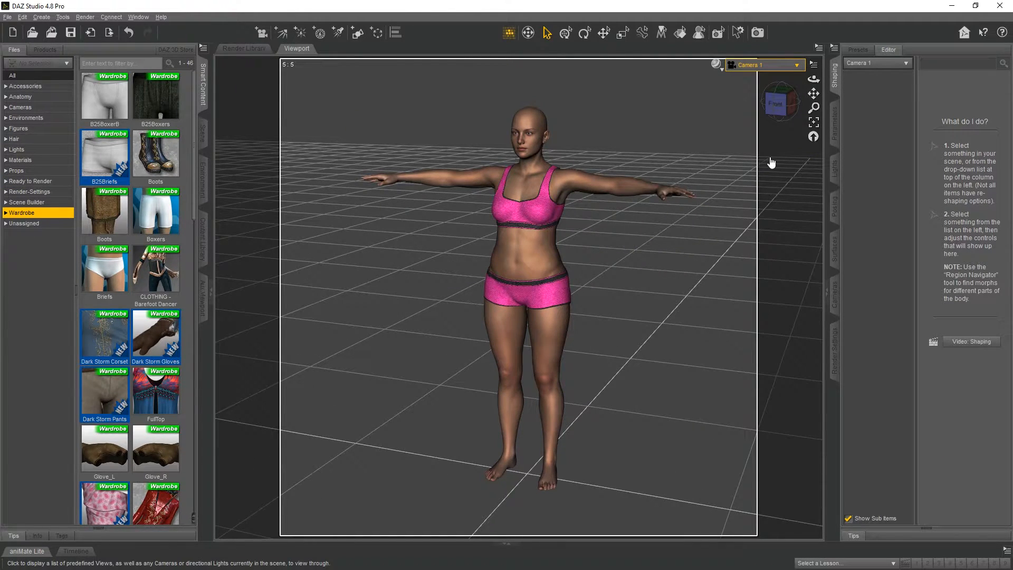
# Frame the full figure from the front through Camera 1, leaving empty space beside it
pyautogui.click(782, 108)
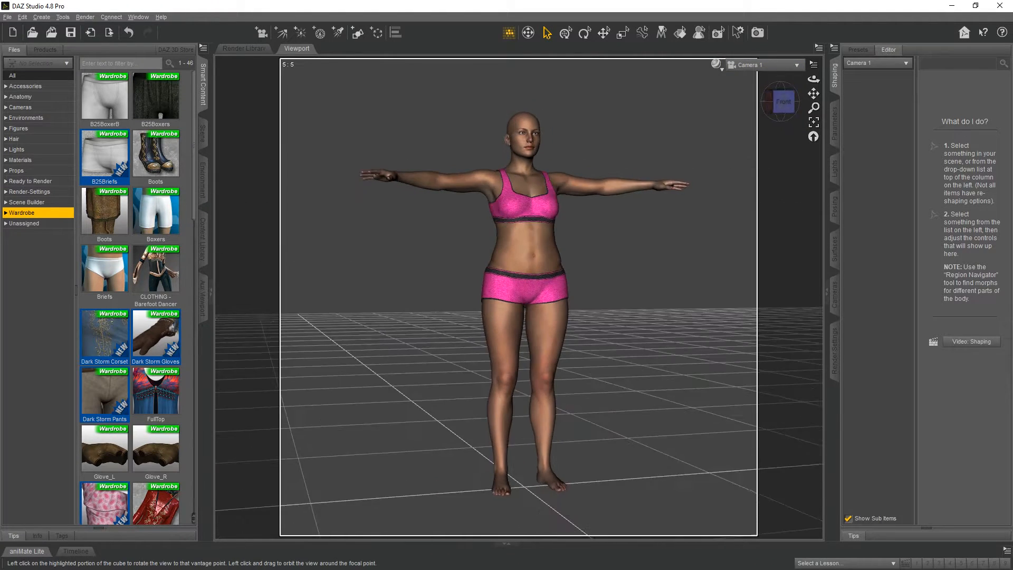
pyautogui.moveTo(814, 93); pyautogui.dragTo(754, 60)
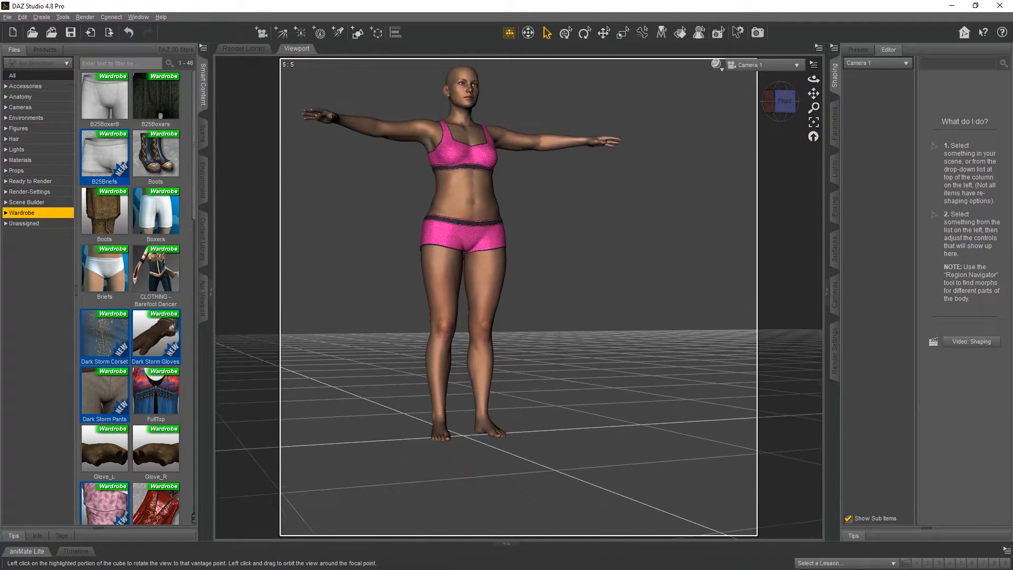
pyautogui.click(784, 102)
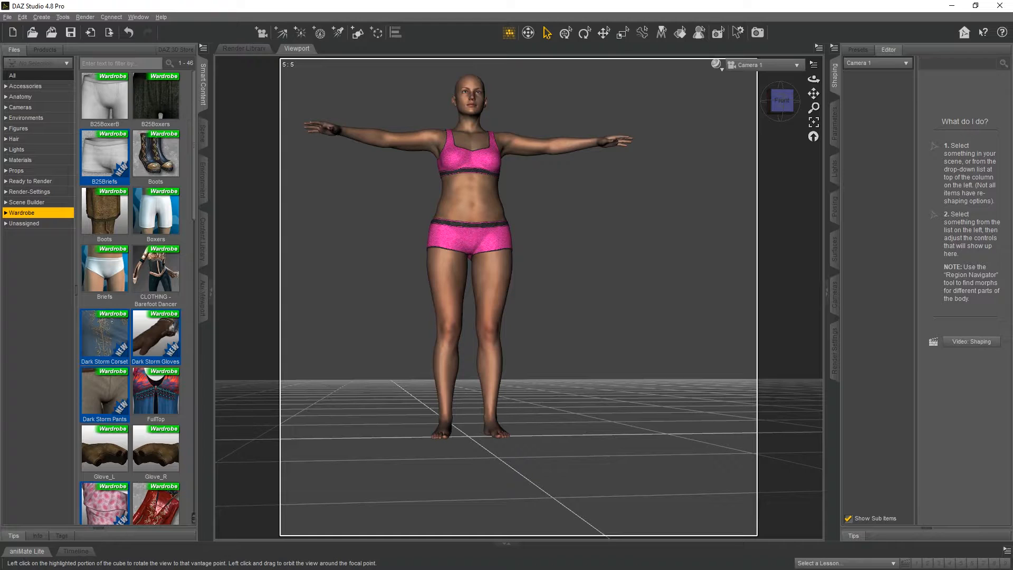
pyautogui.moveTo(814, 93); pyautogui.dragTo(780, 121)
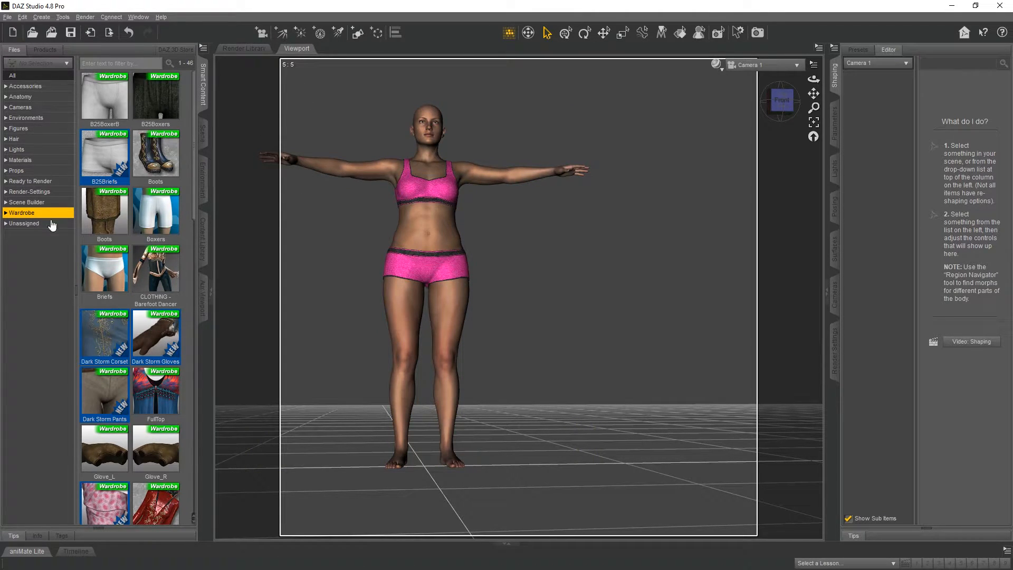
# Browse the female poses and apply the running pose 08 to the figure
pyautogui.click(438, 205)
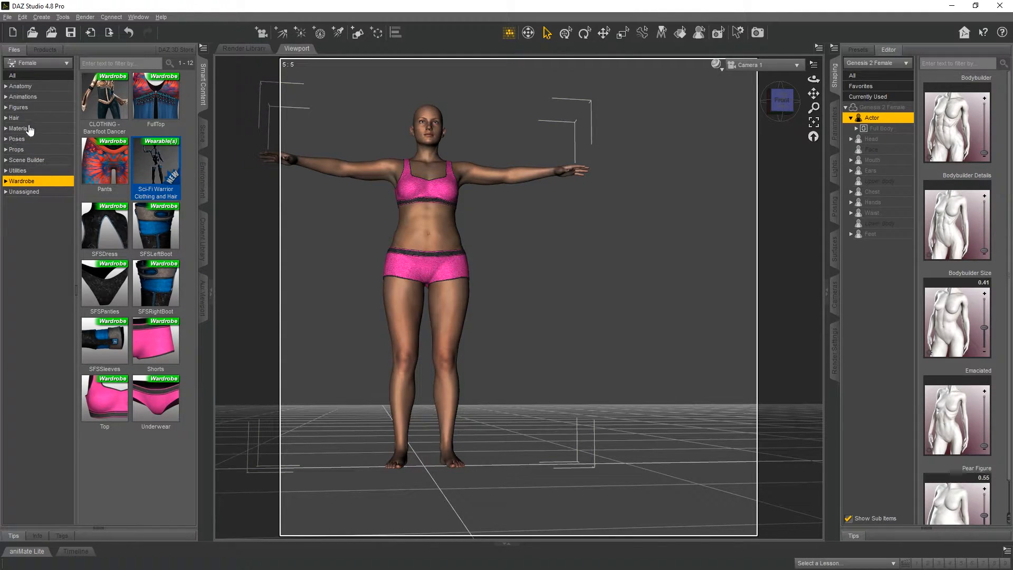
pyautogui.click(19, 139)
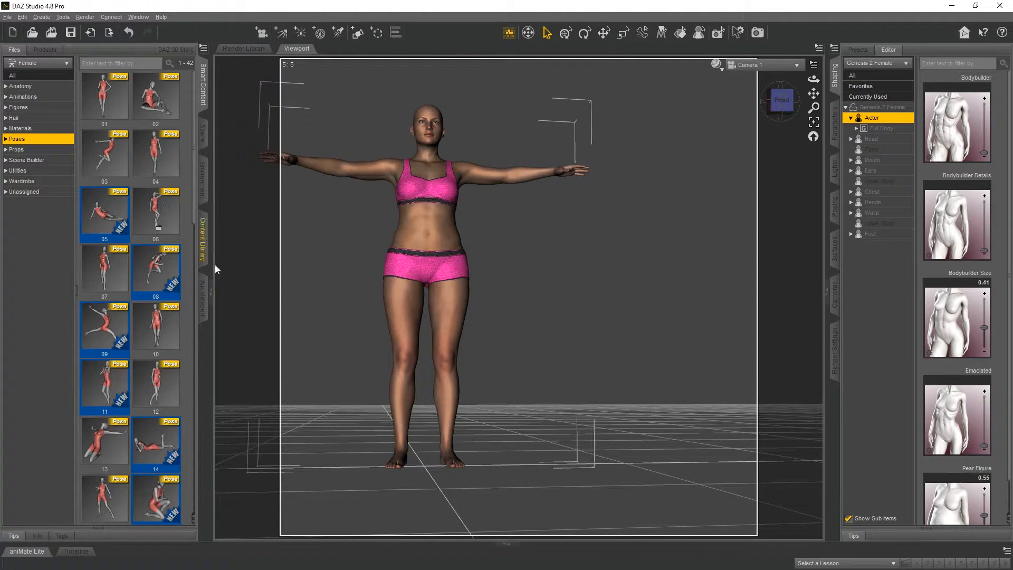
pyautogui.scroll(-3, 170, 243)
pyautogui.scroll(-1, 170, 242)
pyautogui.scroll(-3, 165, 307)
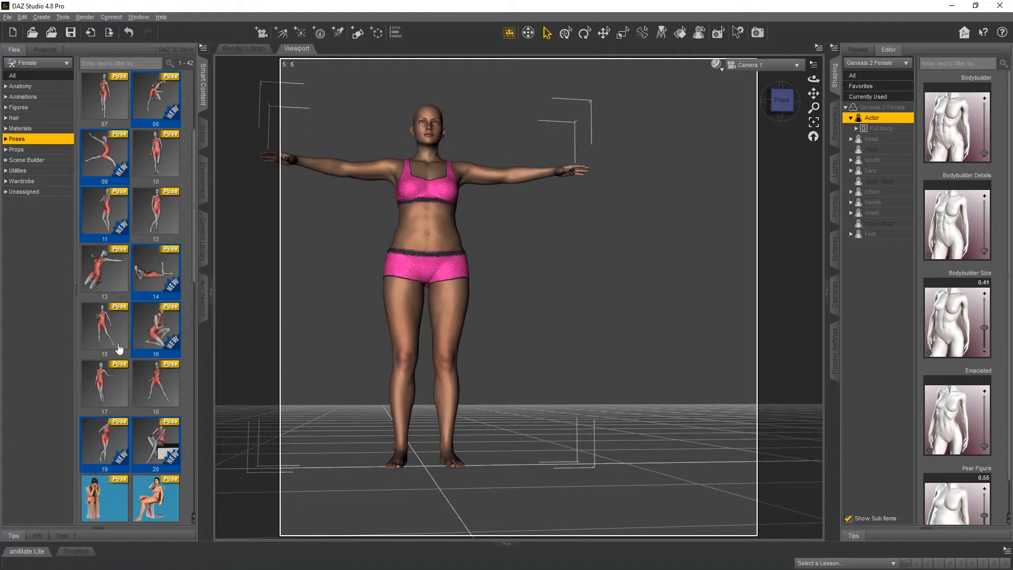
pyautogui.scroll(-1, 125, 338)
pyautogui.scroll(-3, 140, 226)
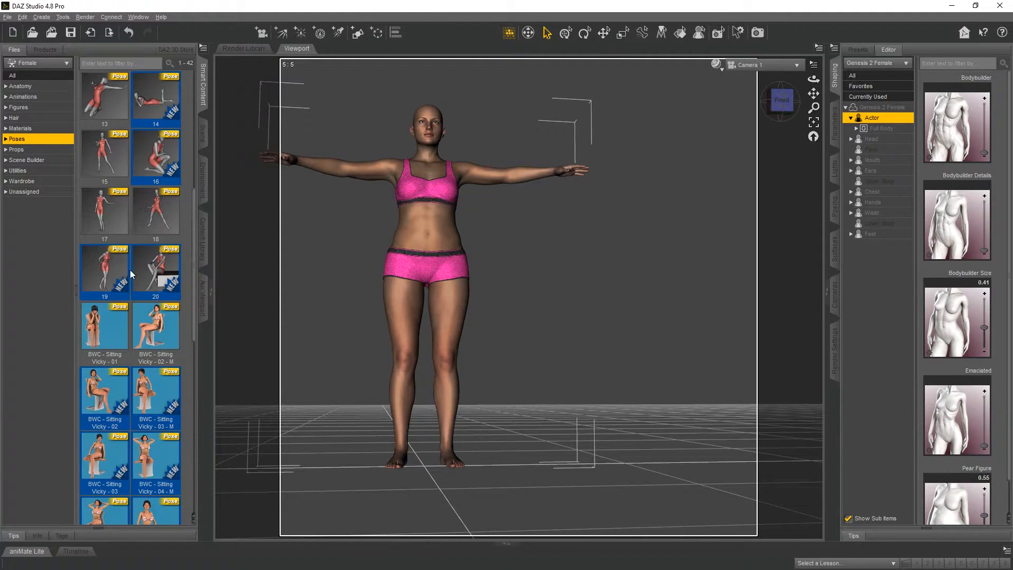
pyautogui.scroll(-10, 162, 264)
pyautogui.scroll(15, 136, 387)
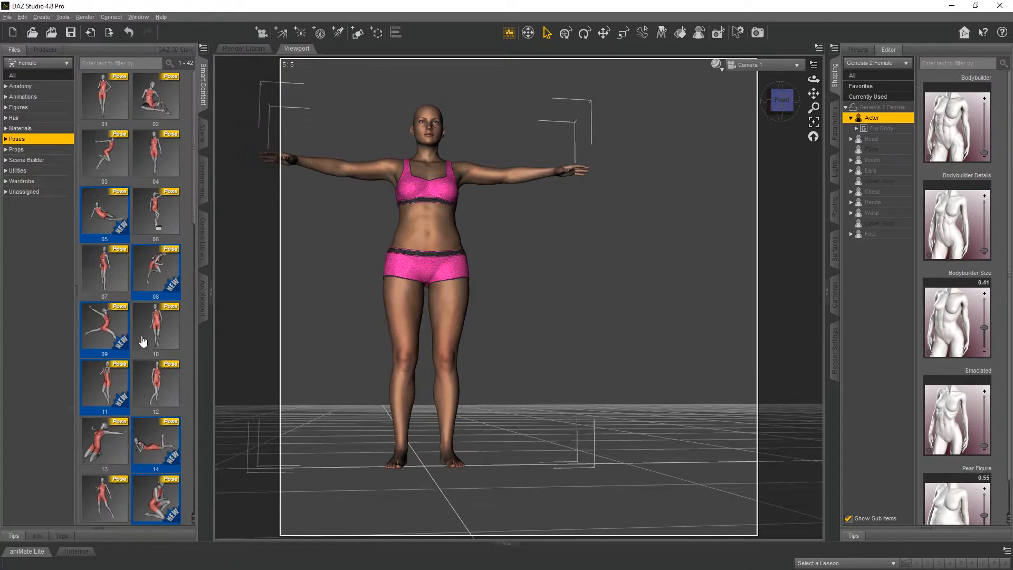
pyautogui.doubleClick(157, 285)
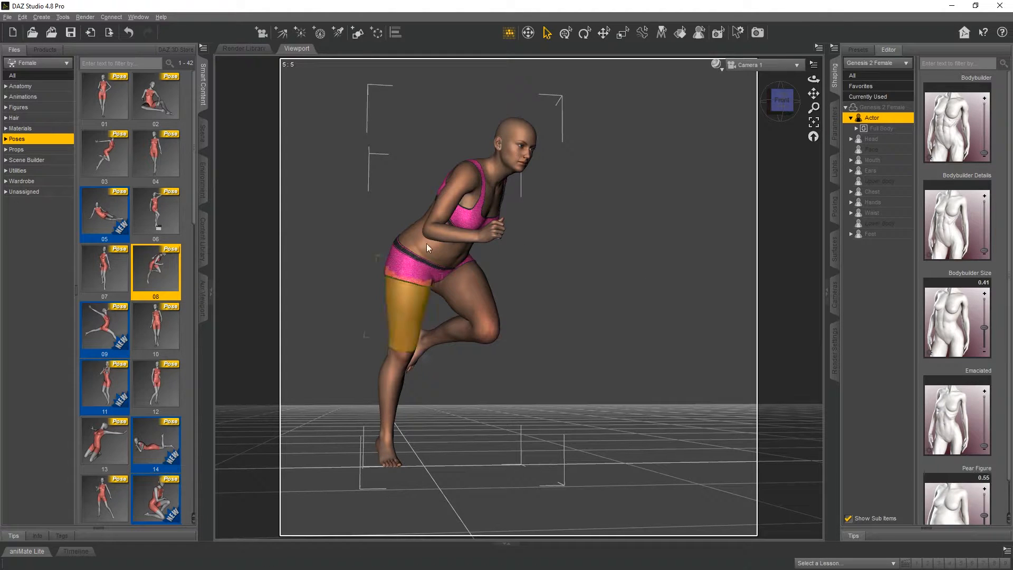
# Rotate the whole figure about the Y axis into side profile and shift it along X toward the frame's edge
pyautogui.click(836, 122)
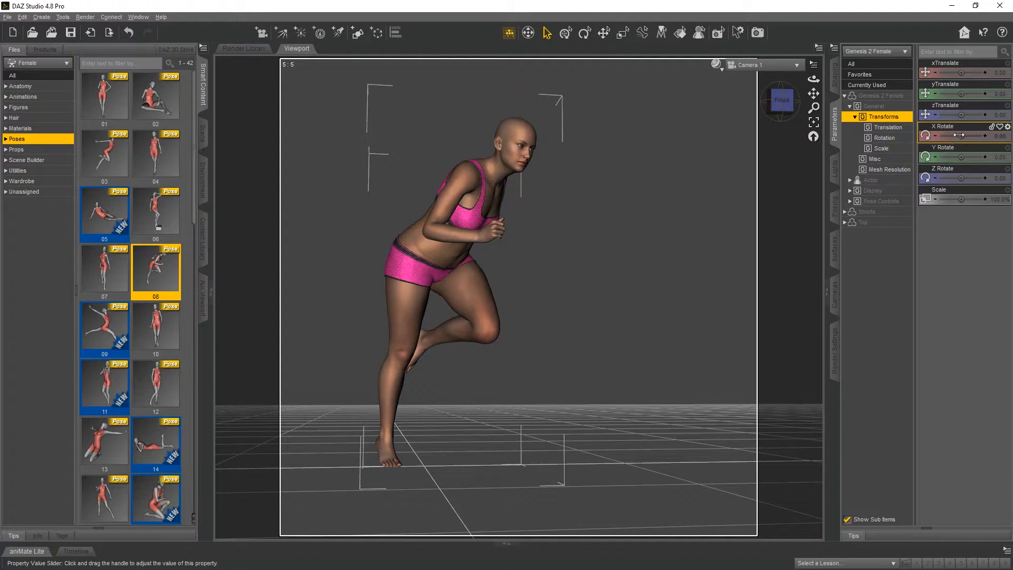
pyautogui.moveTo(966, 160); pyautogui.dragTo(987, 160)
pyautogui.moveTo(962, 73); pyautogui.dragTo(951, 73)
# Set the twist of Abdomen 2 to -20 and the bend of the Abdomen to 1.25
pyautogui.click(372, 226)
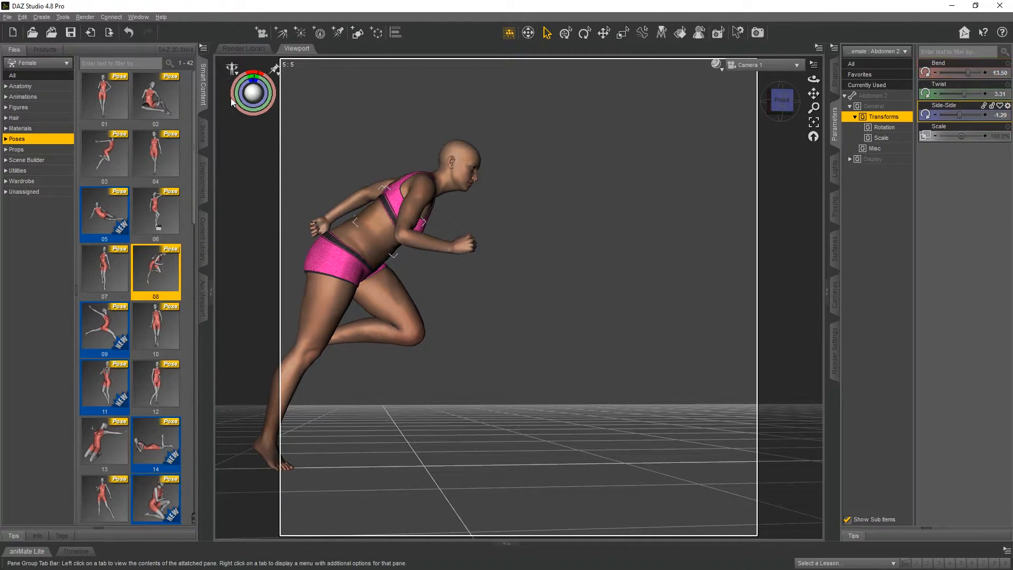
pyautogui.moveTo(253, 93)
pyautogui.mouseDown()
pyautogui.moveTo(274, 96)
pyautogui.moveTo(253, 96)
pyautogui.mouseUp()
pyautogui.hotkey('ctrl', 'z')
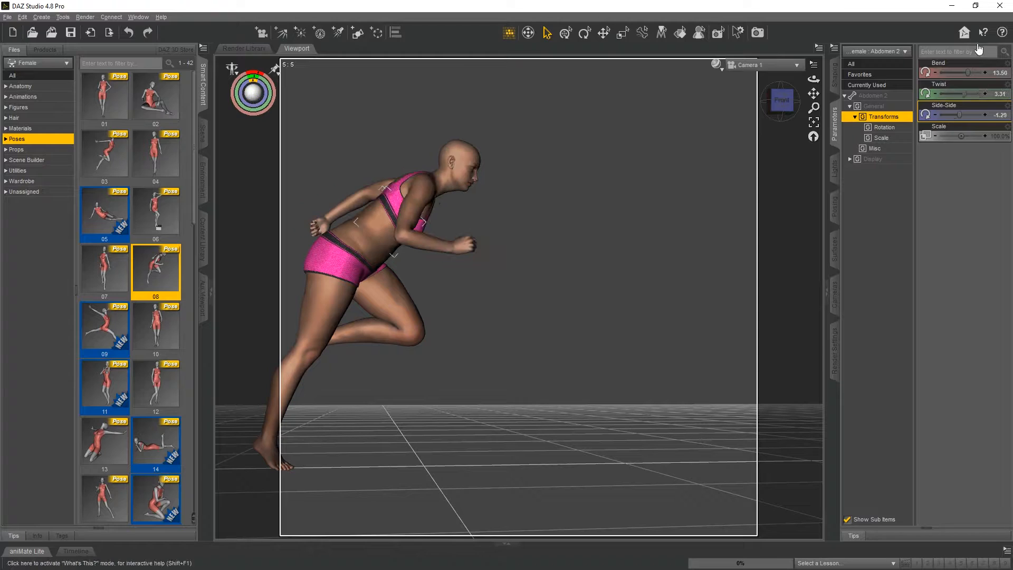
pyautogui.moveTo(948, 95); pyautogui.dragTo(905, 88)
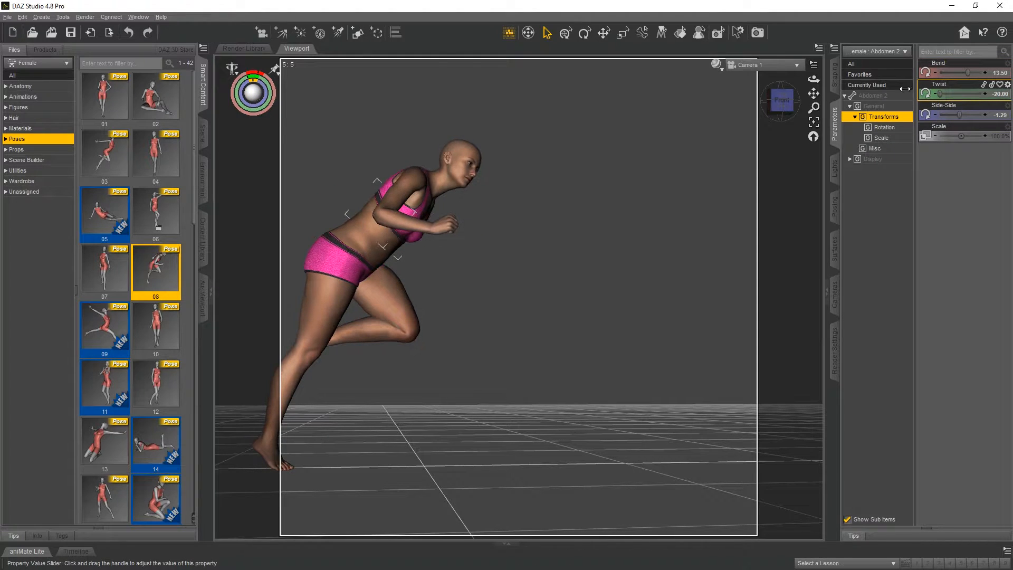
pyautogui.click(366, 245)
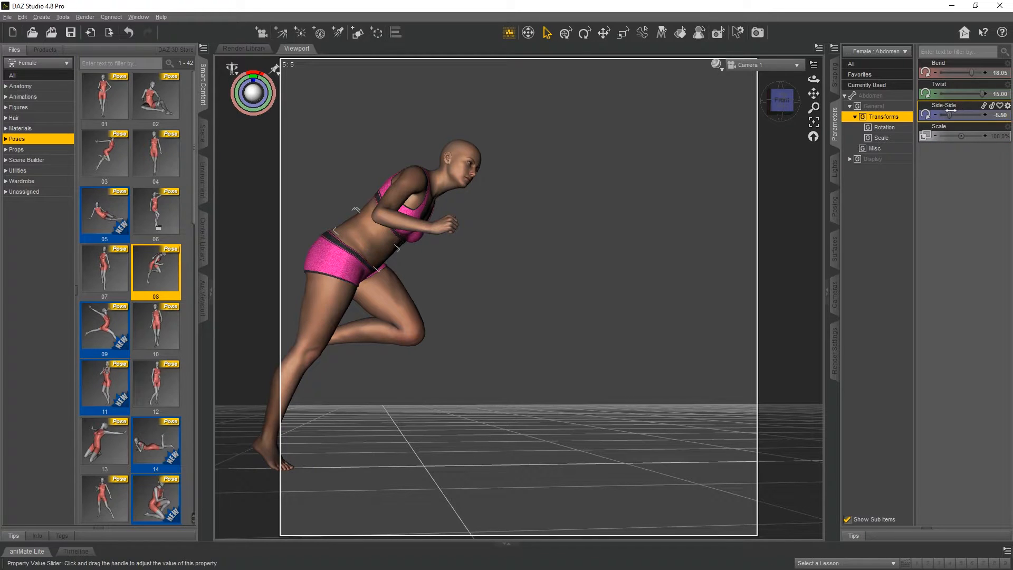
pyautogui.moveTo(972, 72); pyautogui.dragTo(958, 73)
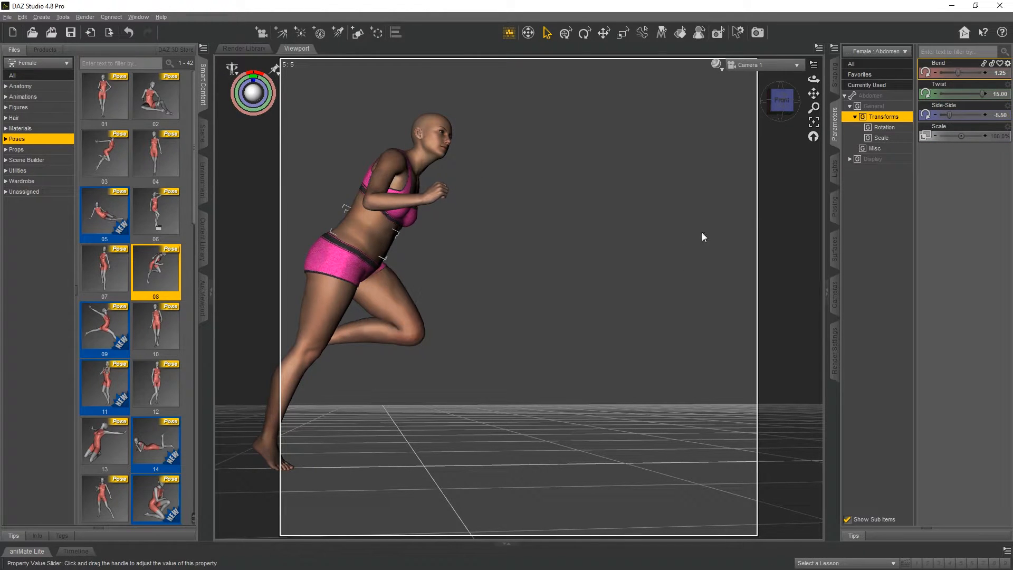
# Set the pelvis to bend -7.69, twist -15 and side-side 3.25, and reduce the left shin's bend to about 49
pyautogui.click(369, 259)
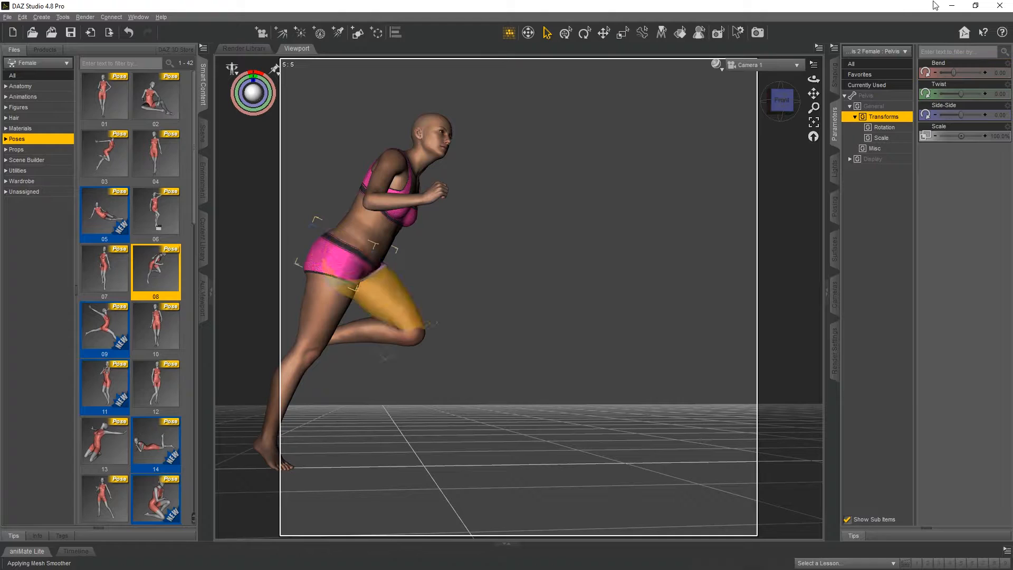
pyautogui.moveTo(954, 73); pyautogui.dragTo(967, 113)
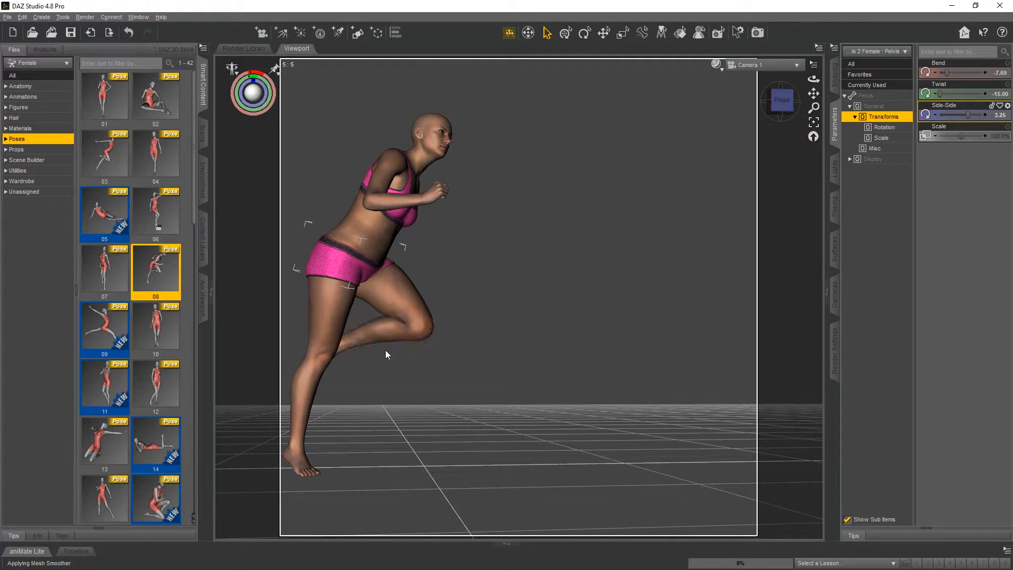
pyautogui.click(382, 334)
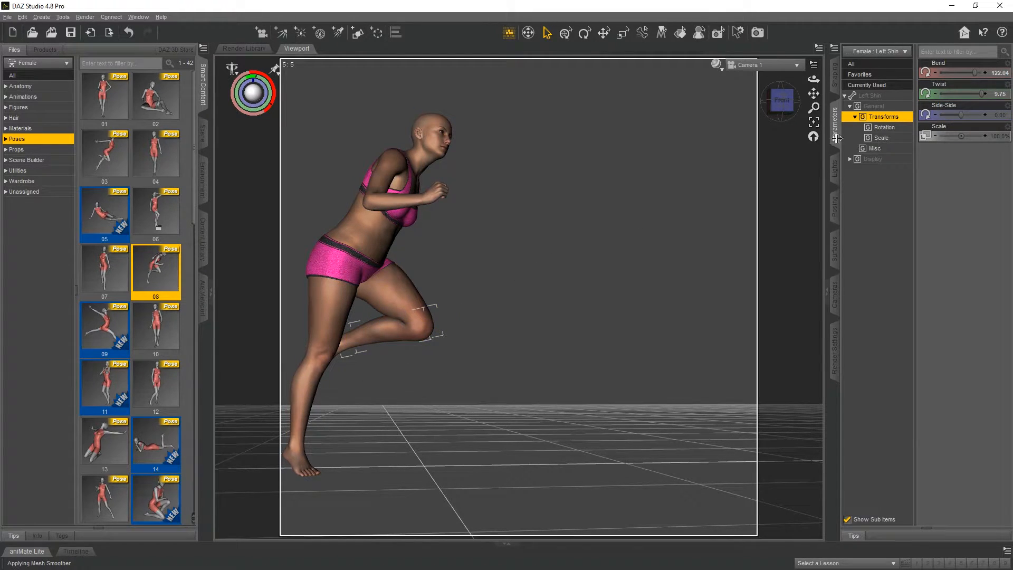
pyautogui.moveTo(976, 71)
pyautogui.mouseDown()
pyautogui.moveTo(942, 74)
pyautogui.moveTo(956, 77)
pyautogui.mouseUp()
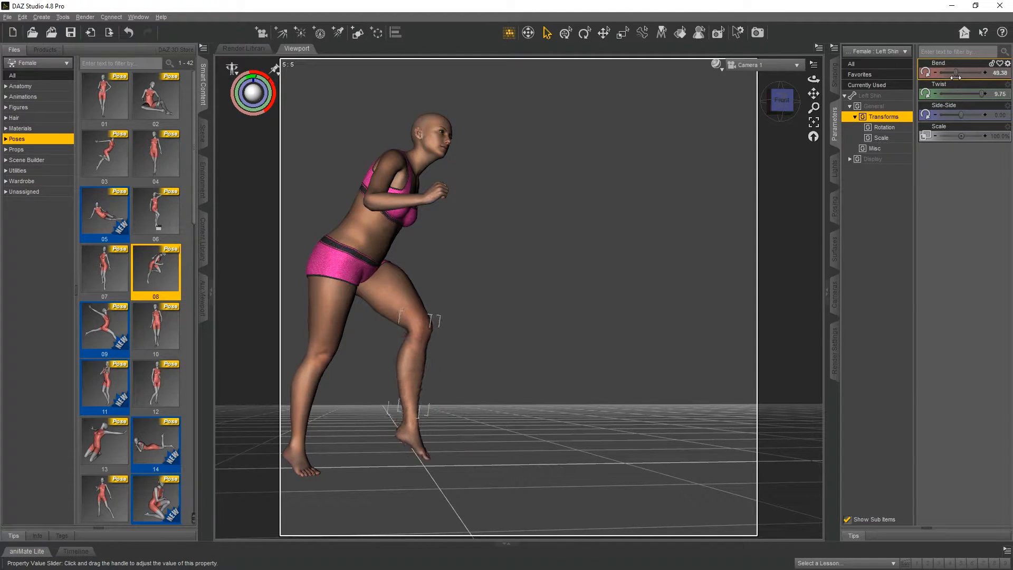
# Adjust the left thigh and shin and the right thigh and shin to rework the running stance
pyautogui.click(394, 281)
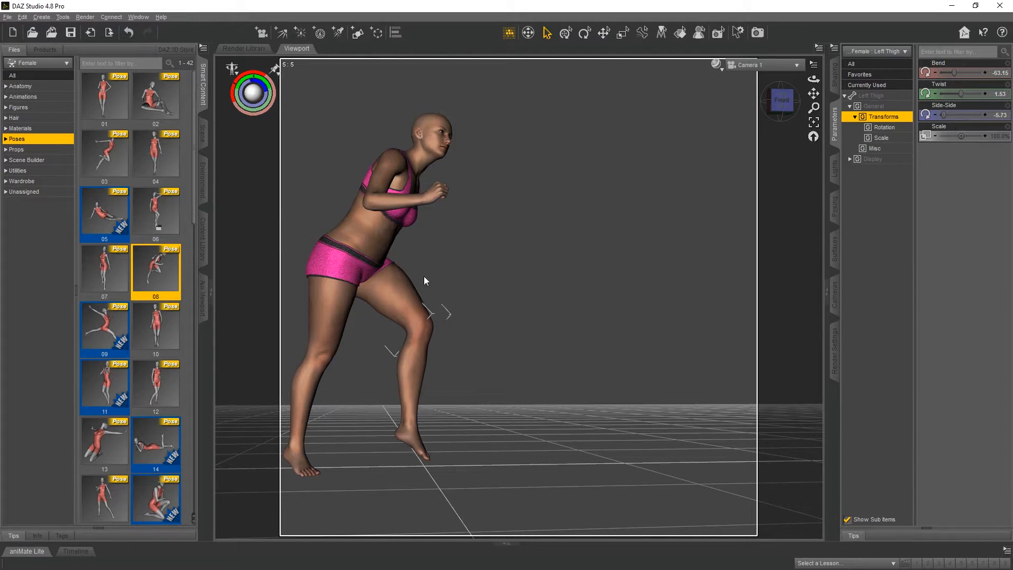
pyautogui.moveTo(955, 73); pyautogui.dragTo(924, 112)
pyautogui.click(411, 360)
pyautogui.click(332, 322)
pyautogui.click(339, 396)
# Set the chest's bend to 7.02 and twist to -18, and twist the neck so the head faces forward in profile
pyautogui.click(414, 179)
pyautogui.moveTo(974, 73); pyautogui.dragTo(968, 72)
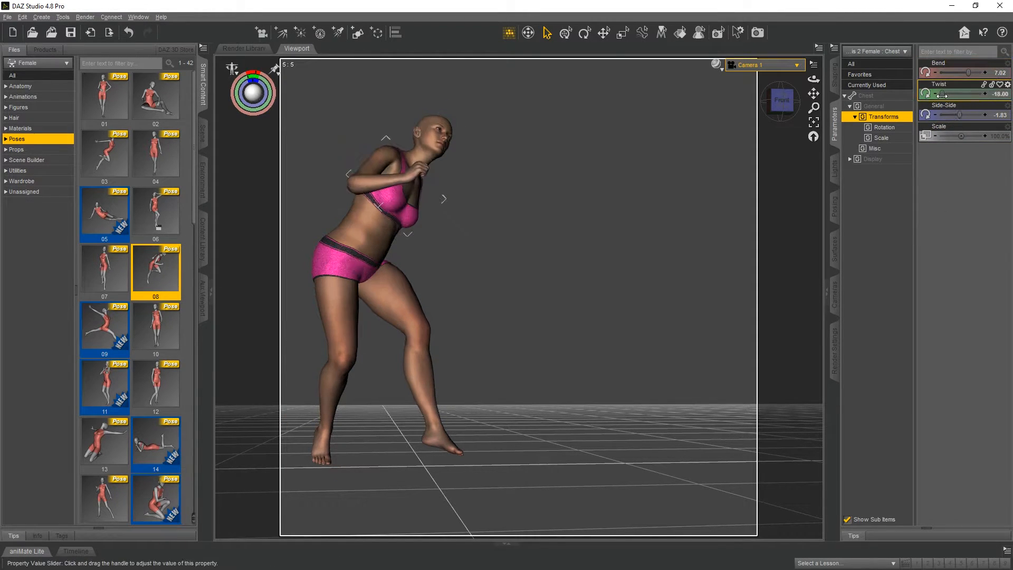
pyautogui.click(409, 156)
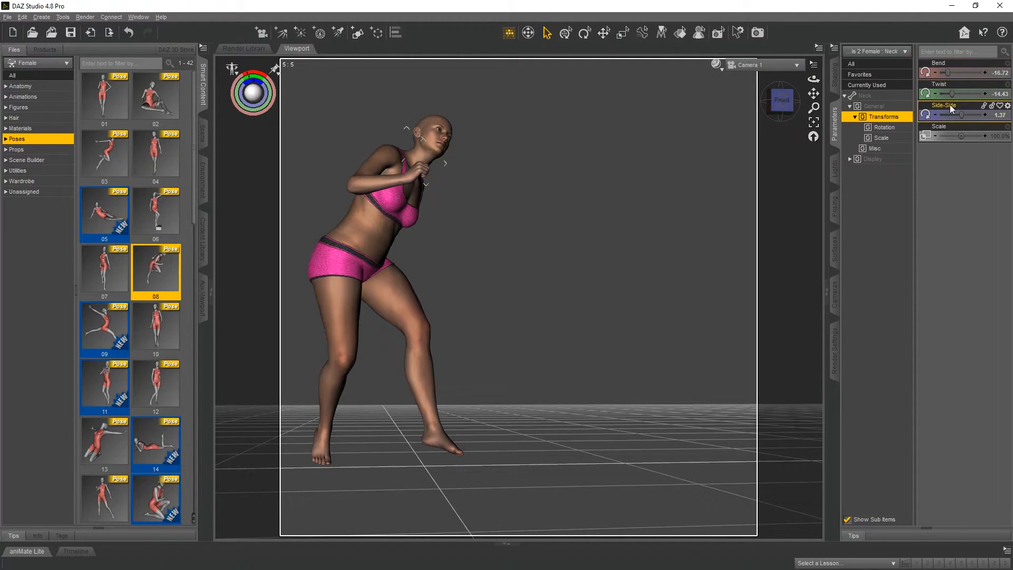
pyautogui.moveTo(952, 95); pyautogui.dragTo(979, 96)
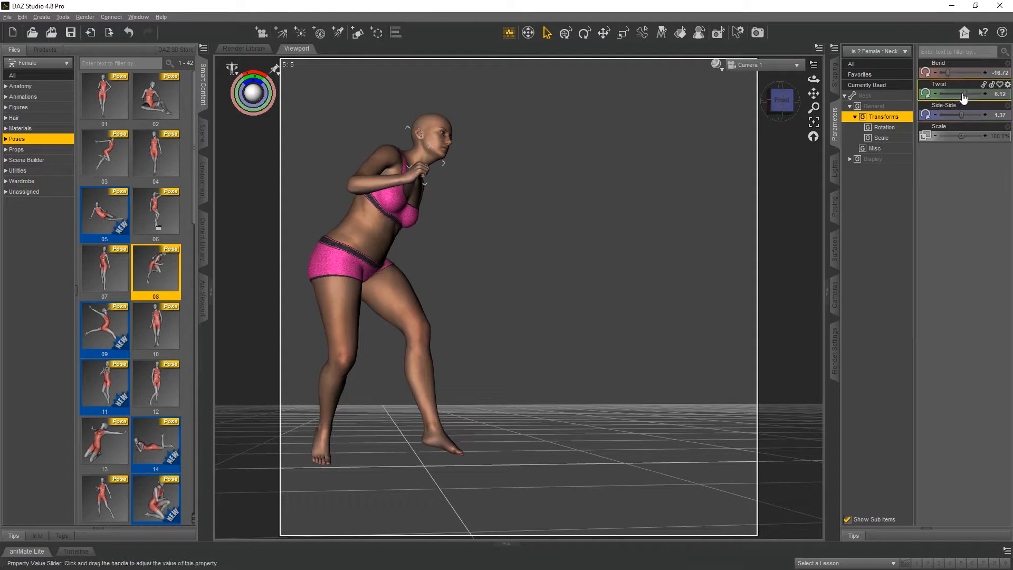
pyautogui.moveTo(964, 95); pyautogui.dragTo(972, 94)
# Rotate the right arm's joints to raise the bent arm behind the head
pyautogui.click(388, 159)
pyautogui.moveTo(953, 94); pyautogui.dragTo(946, 115)
pyautogui.click(367, 178)
# In the perspective view, pose the left arm forward with the forearm's twist at -59.09 and bend at -79.38
pyautogui.click(765, 64)
pyautogui.click(758, 118)
pyautogui.click(790, 102)
pyautogui.click(492, 224)
pyautogui.click(524, 230)
pyautogui.moveTo(956, 74); pyautogui.dragTo(946, 96)
pyautogui.click(559, 266)
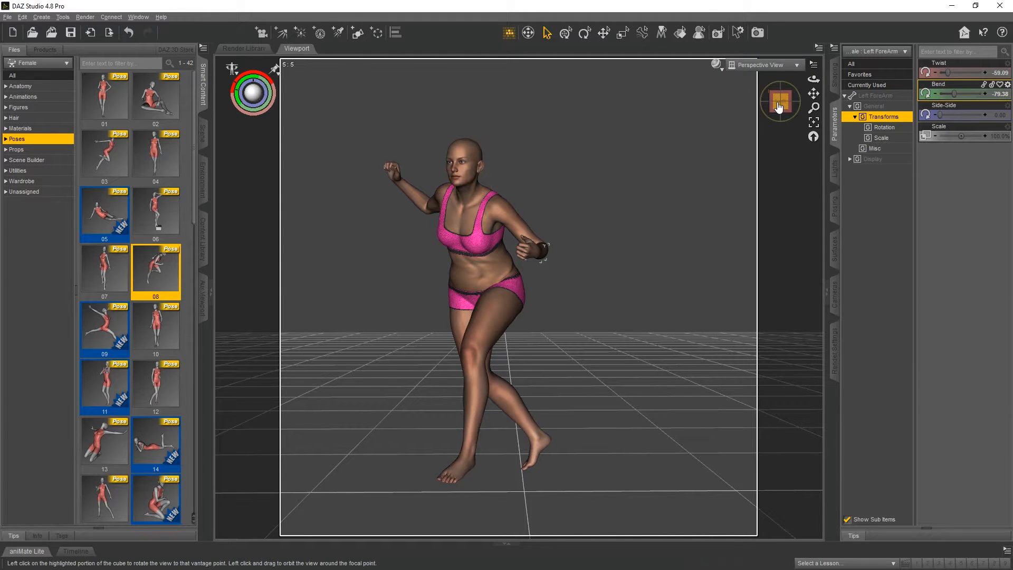
# Set the head's Afraid expression to 0.69 and Angry expression to 0.42
pyautogui.moveTo(777, 103); pyautogui.dragTo(796, 104)
pyautogui.scroll(5, 620, 125)
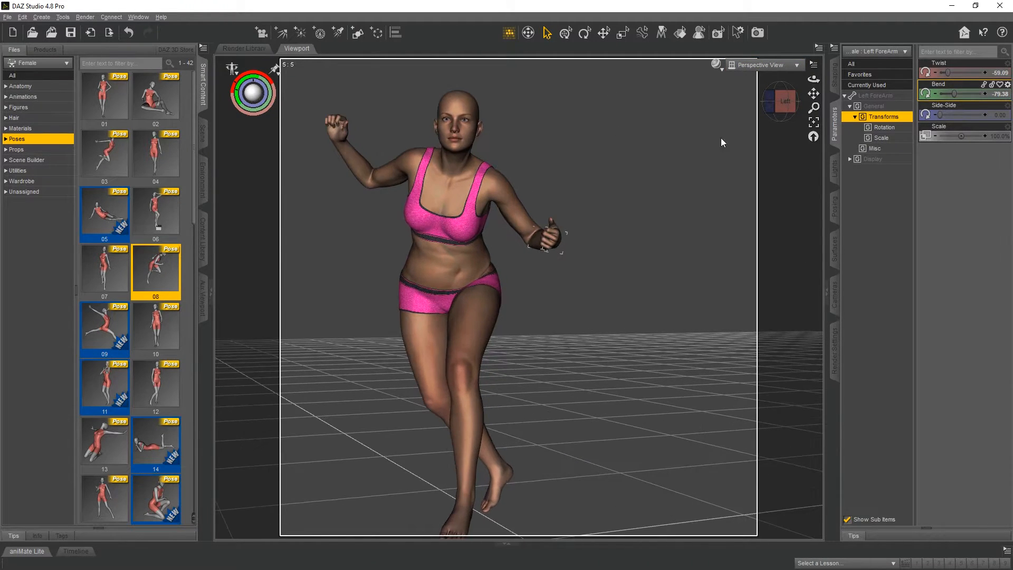
pyautogui.moveTo(814, 94); pyautogui.dragTo(842, 155)
pyautogui.click(477, 142)
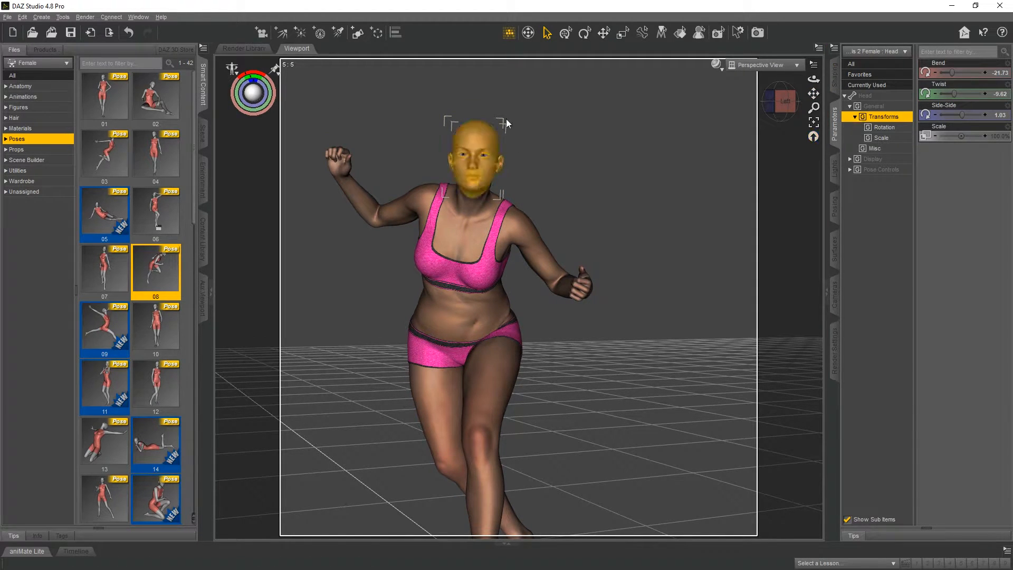
pyautogui.click(871, 86)
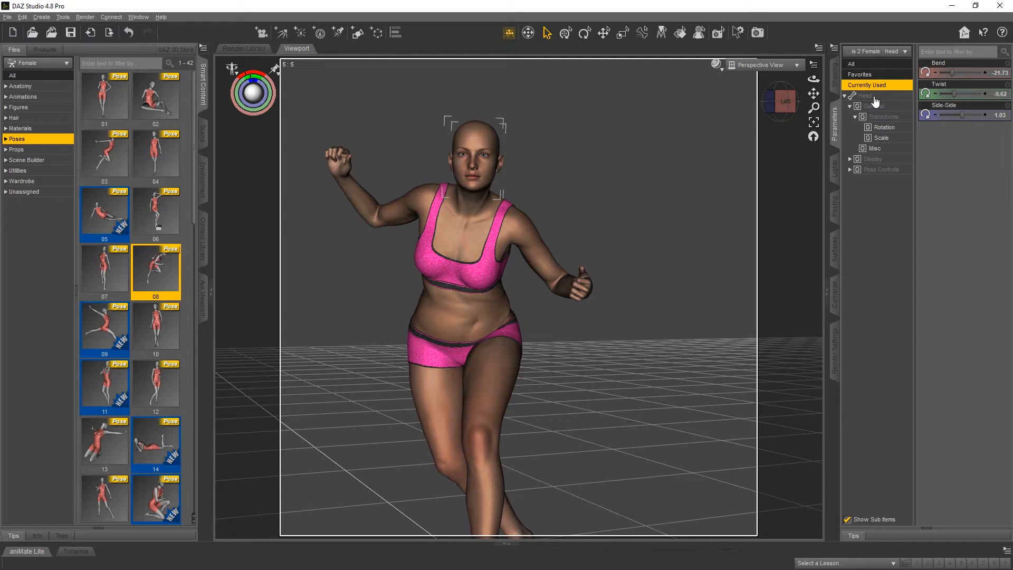
pyautogui.click(879, 96)
pyautogui.scroll(-10, 937, 308)
pyautogui.scroll(-5, 967, 368)
pyautogui.scroll(-2, 956, 360)
pyautogui.moveTo(776, 103); pyautogui.dragTo(789, 99)
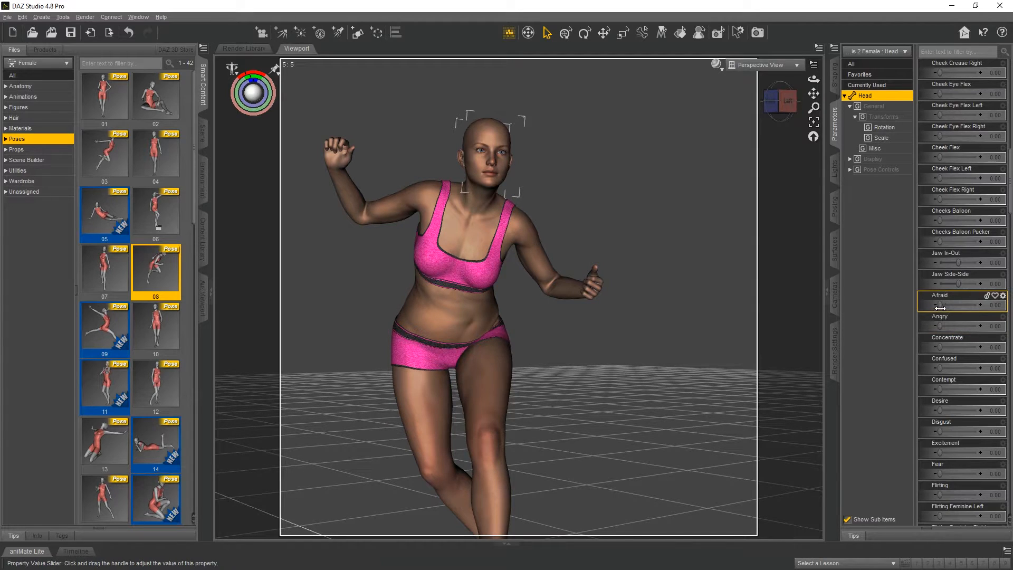
pyautogui.moveTo(941, 305); pyautogui.dragTo(956, 324)
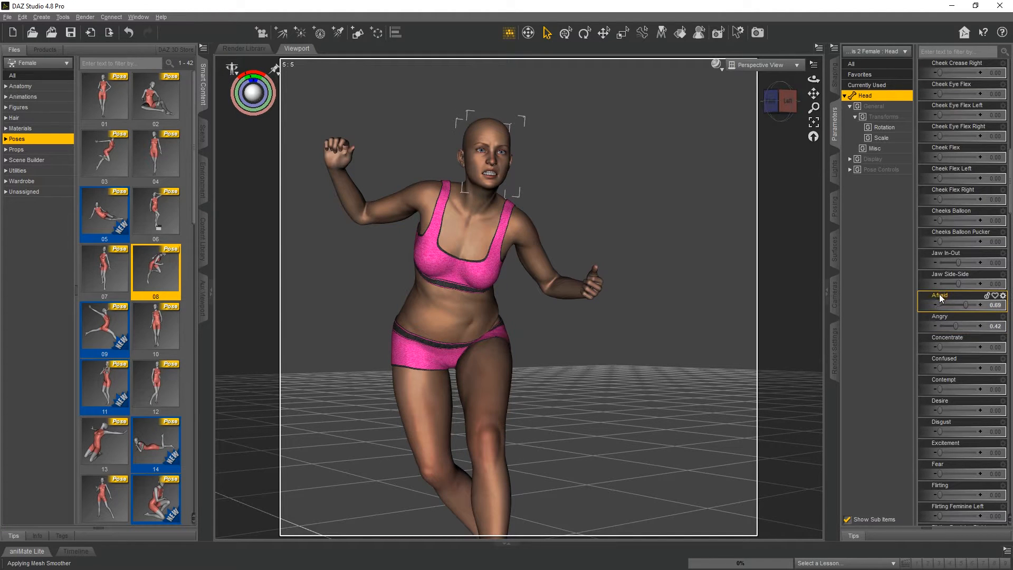
# Set the head's Mouth Open Wide control to 0.92
pyautogui.scroll(6, 957, 381)
pyautogui.scroll(2, 955, 391)
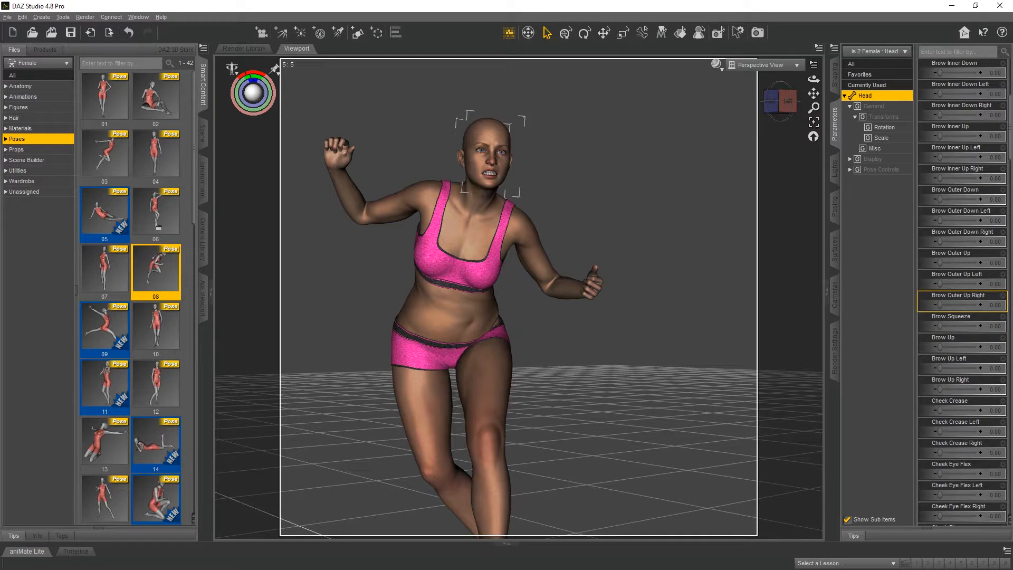
pyautogui.scroll(-8, 976, 268)
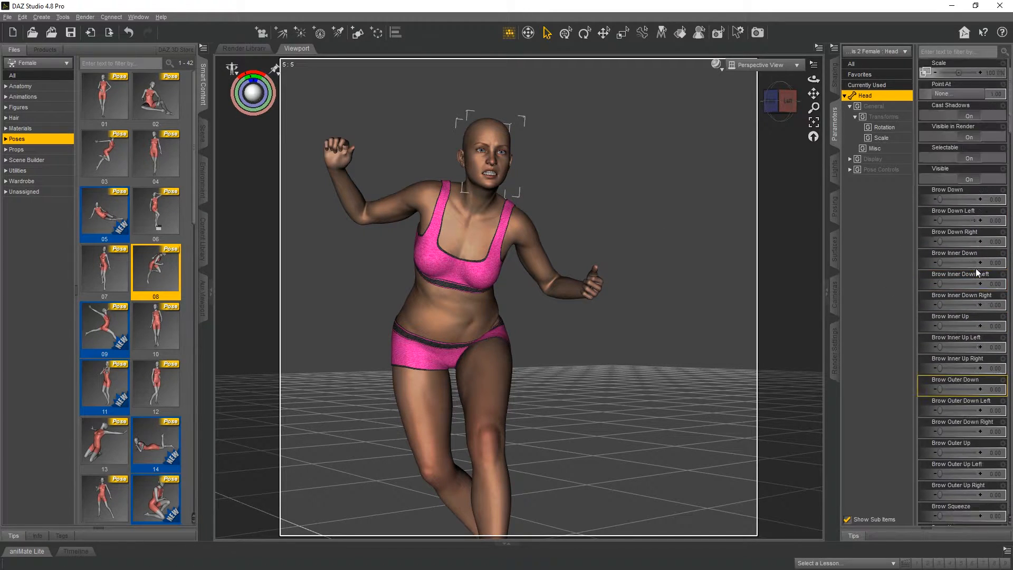
pyautogui.scroll(-10, 969, 333)
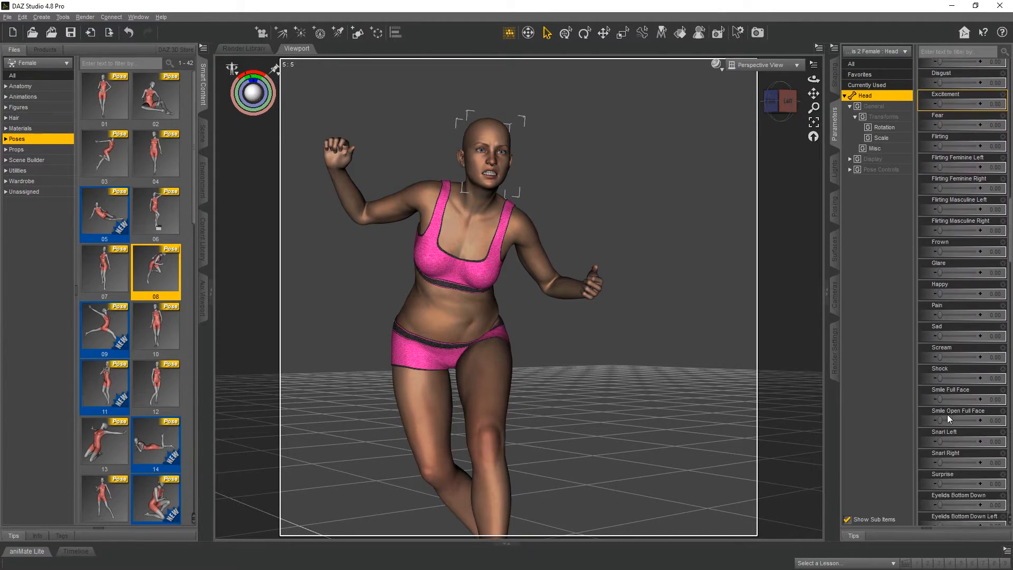
pyautogui.scroll(-5, 953, 403)
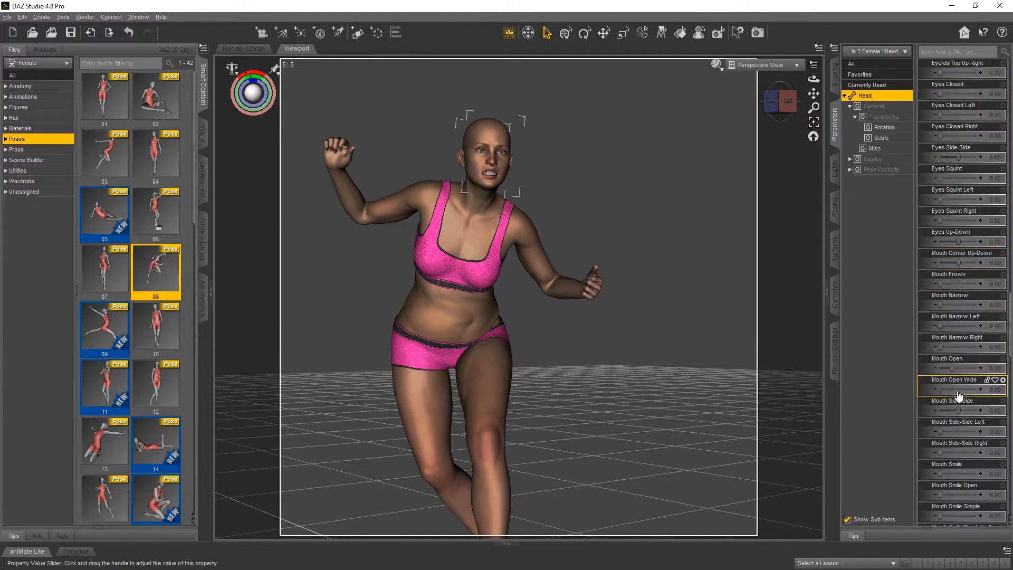
pyautogui.moveTo(939, 389); pyautogui.dragTo(949, 388)
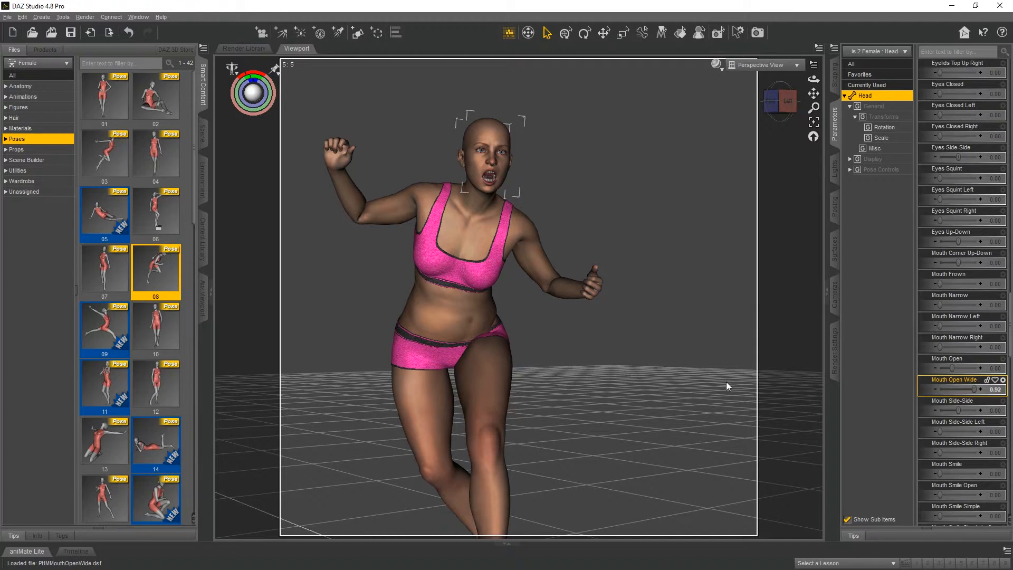
# Set the right thigh's twist to 3.75 and side-side to -15, and return to the Camera 1 view
pyautogui.click(432, 408)
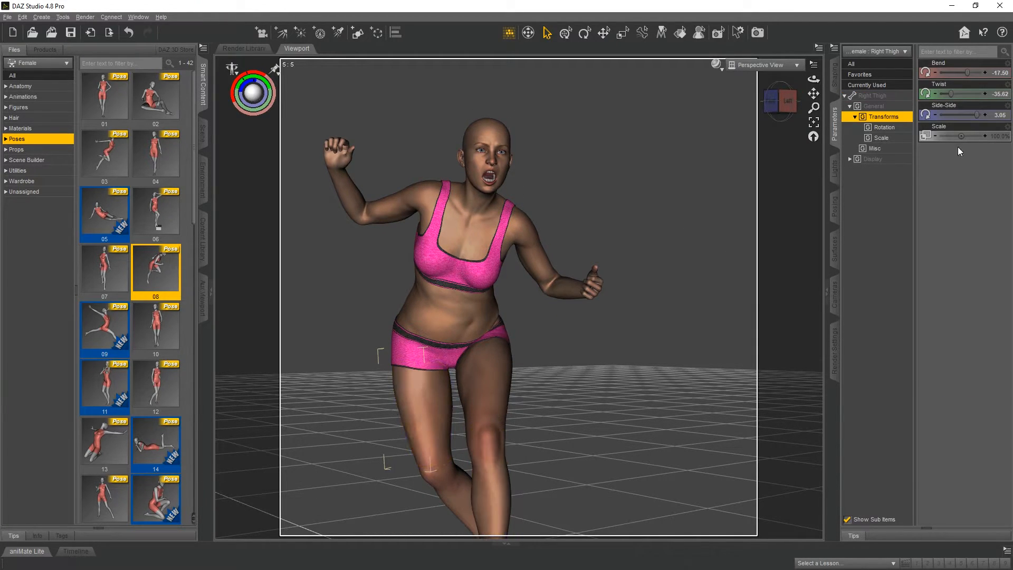
pyautogui.moveTo(951, 93); pyautogui.dragTo(970, 115)
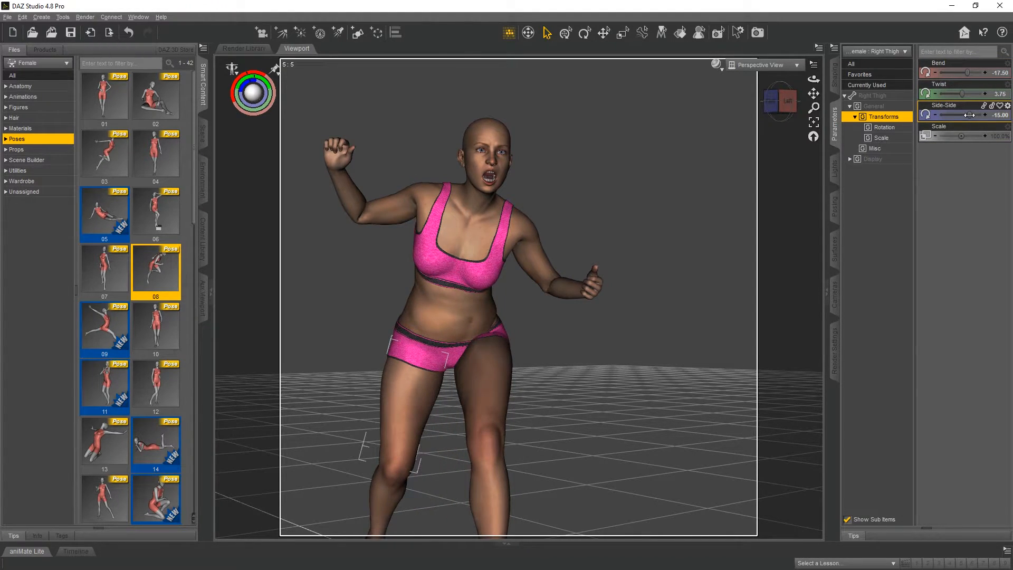
pyautogui.click(768, 64)
pyautogui.click(750, 160)
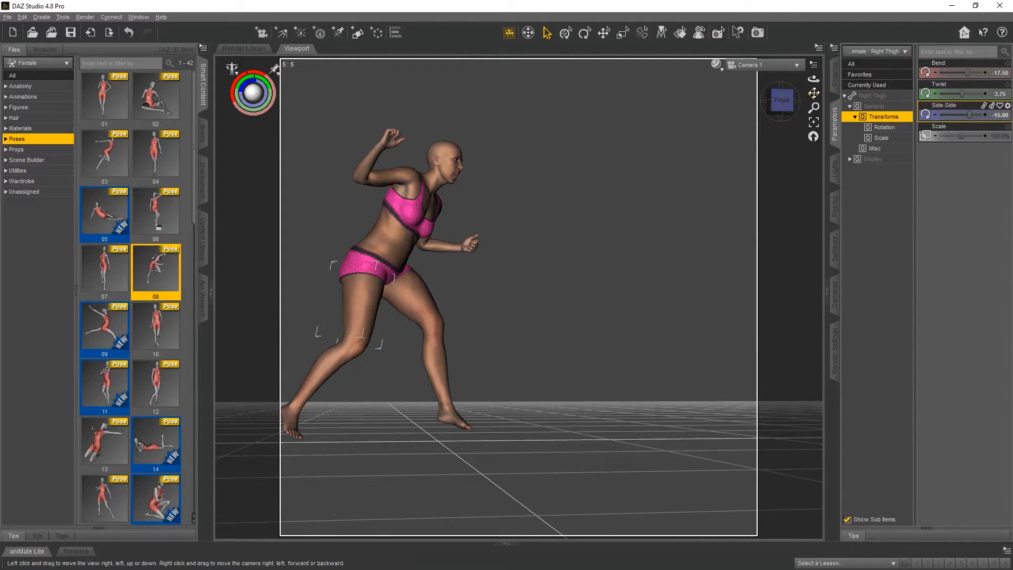
# Set Camera 1's focal length to 38.51 mm and move the camera closer to reframe the figure
pyautogui.moveTo(814, 93); pyautogui.dragTo(794, 221)
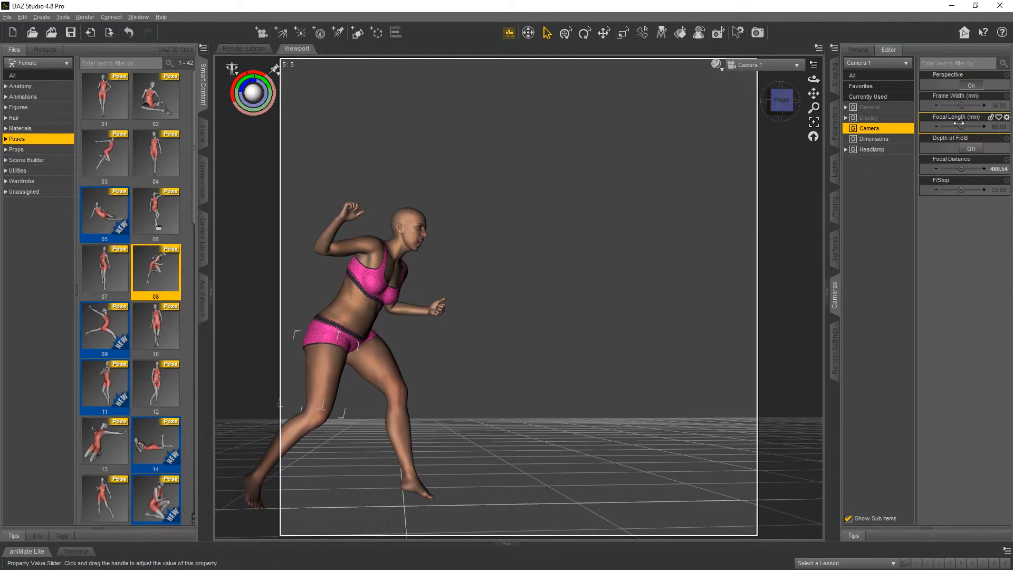
pyautogui.moveTo(961, 126); pyautogui.dragTo(954, 126)
pyautogui.scroll(10, 581, 251)
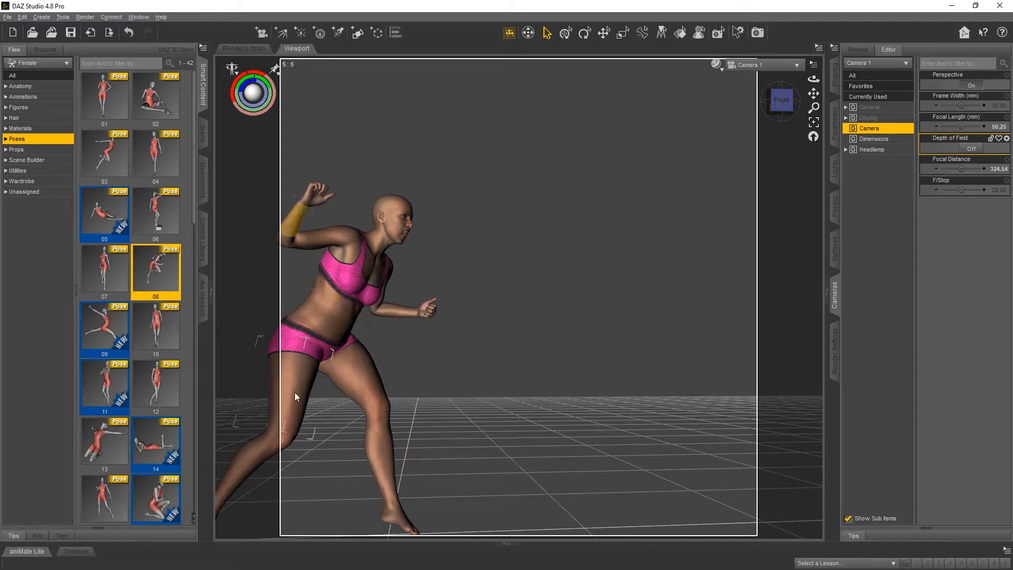
pyautogui.moveTo(960, 127); pyautogui.dragTo(955, 127)
pyautogui.scroll(6, 606, 303)
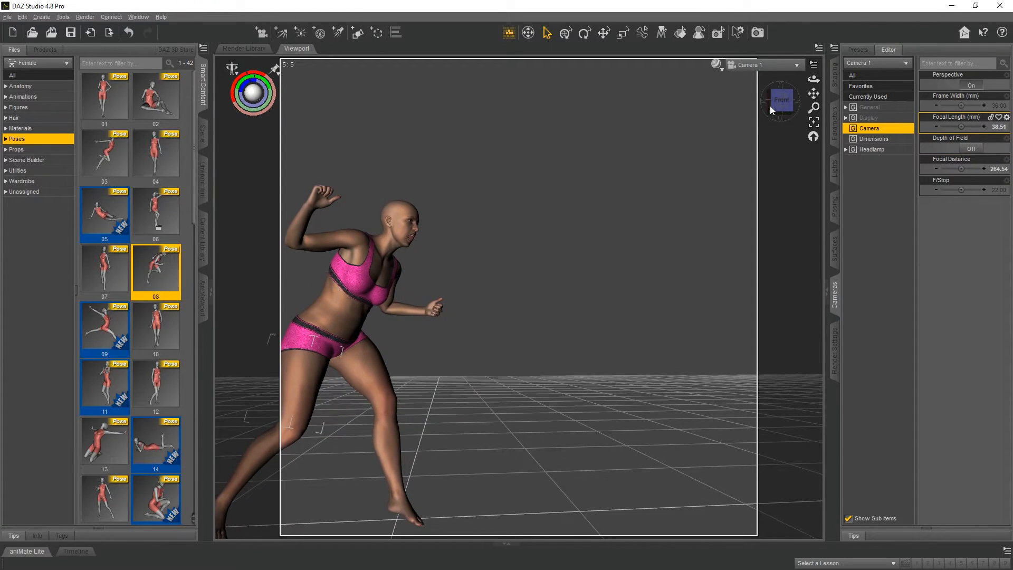
pyautogui.moveTo(814, 94)
pyautogui.mouseDown()
pyautogui.moveTo(814, 104)
pyautogui.moveTo(814, 94)
pyautogui.mouseUp()
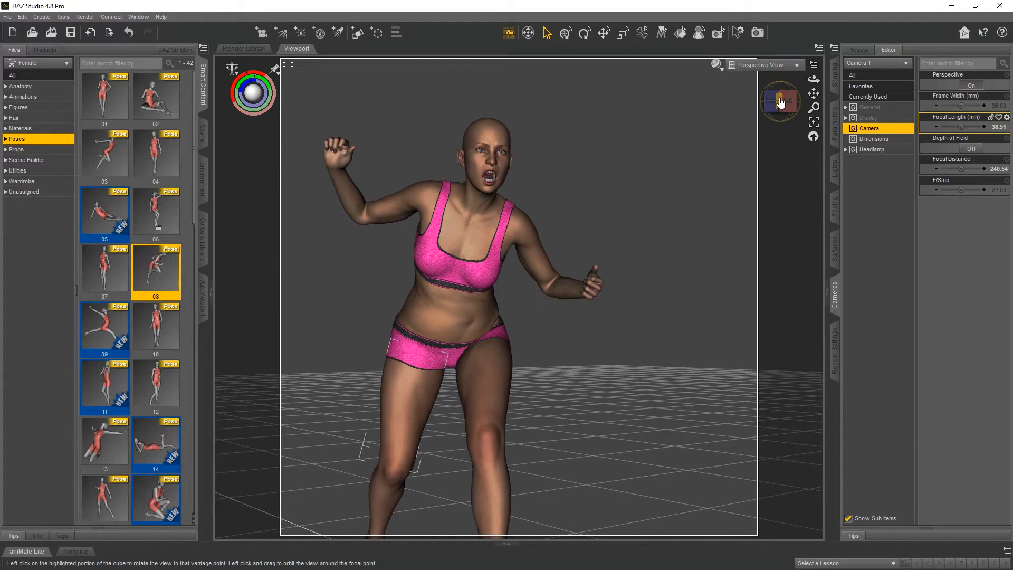
# Create a 1 m cube primitive with 1 division at the world center, using Y Positive as primary axis
pyautogui.moveTo(781, 102); pyautogui.dragTo(581, 221)
pyautogui.scroll(-10, 597, 213)
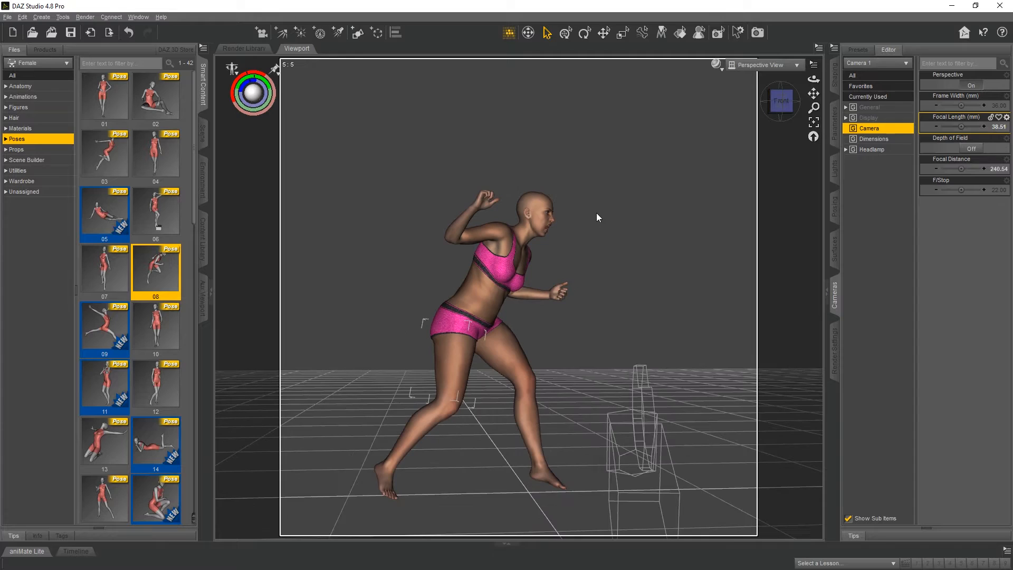
pyautogui.moveTo(814, 94); pyautogui.dragTo(768, 100)
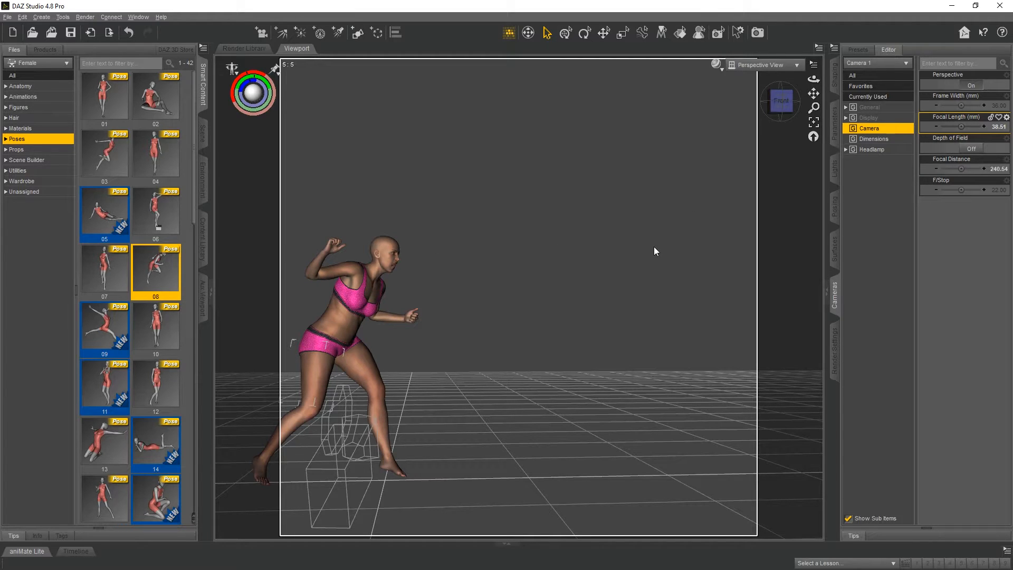
pyautogui.moveTo(778, 110); pyautogui.dragTo(774, 99)
pyautogui.click(41, 17)
pyautogui.click(62, 96)
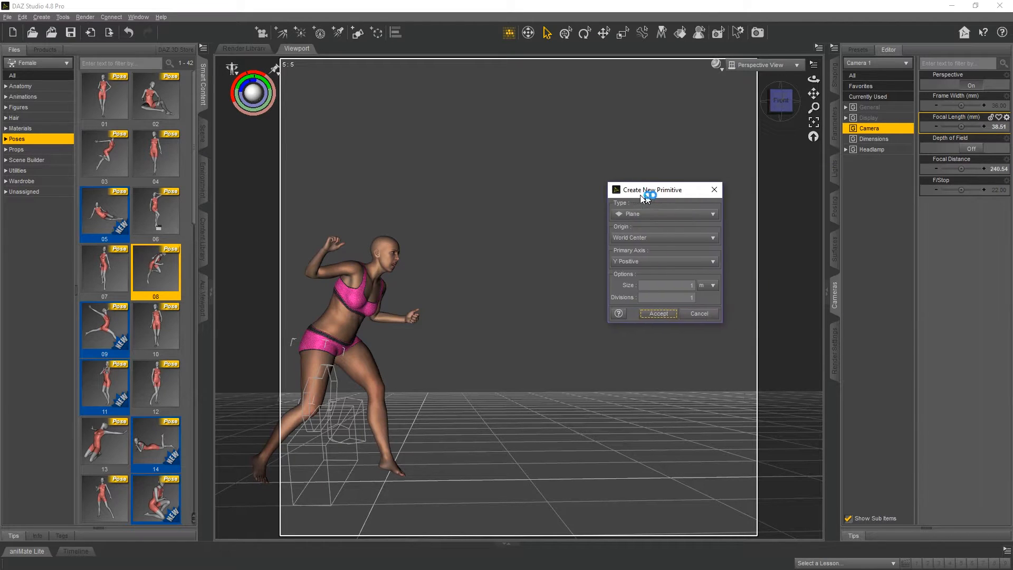
pyautogui.moveTo(656, 199); pyautogui.dragTo(610, 207)
pyautogui.click(617, 225)
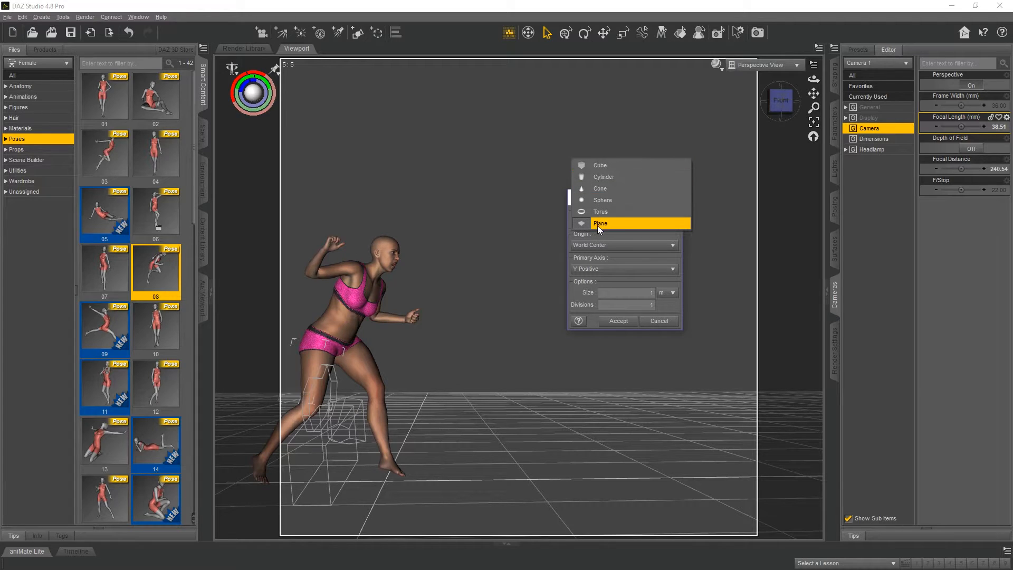
pyautogui.click(605, 167)
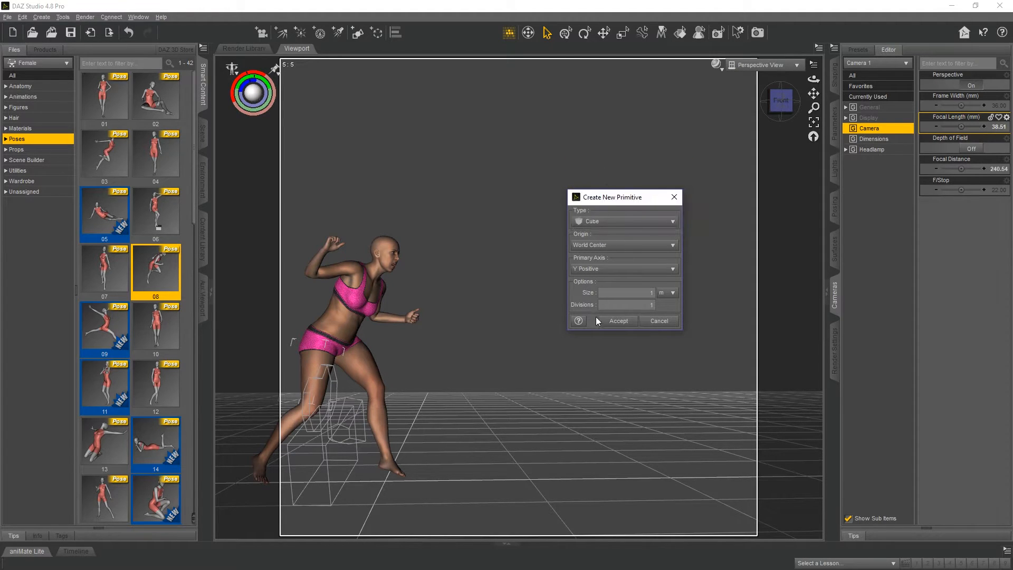
pyautogui.click(618, 321)
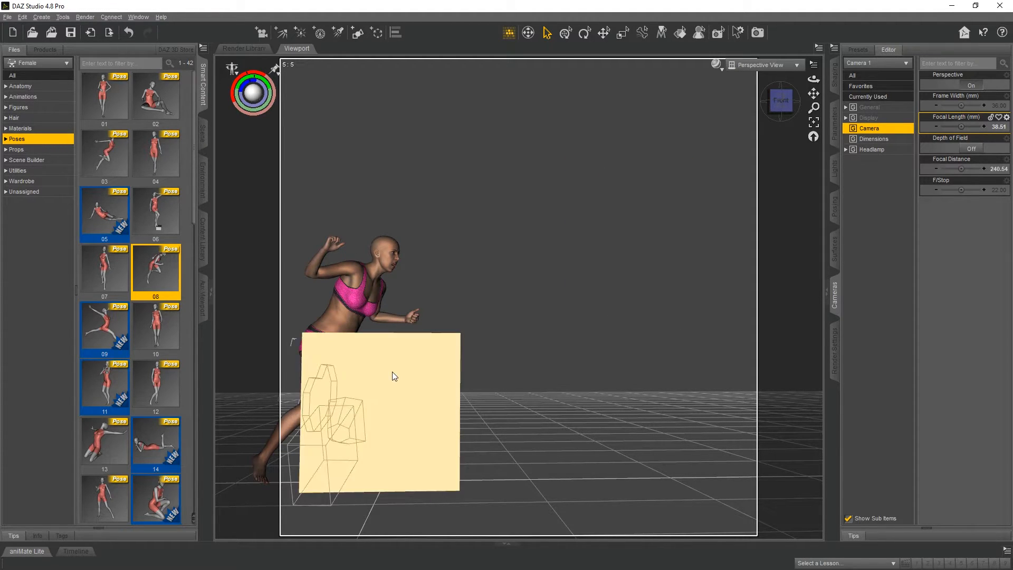
# Move the cube behind the figure with X Translate 85.46 and Z Translate -558.82
pyautogui.click(592, 362)
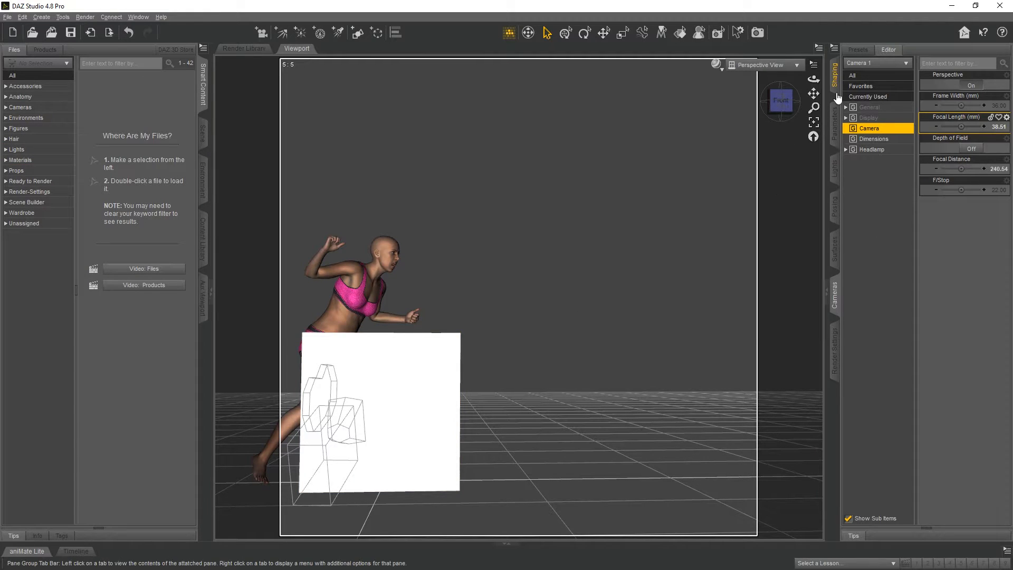
pyautogui.click(835, 118)
pyautogui.click(849, 119)
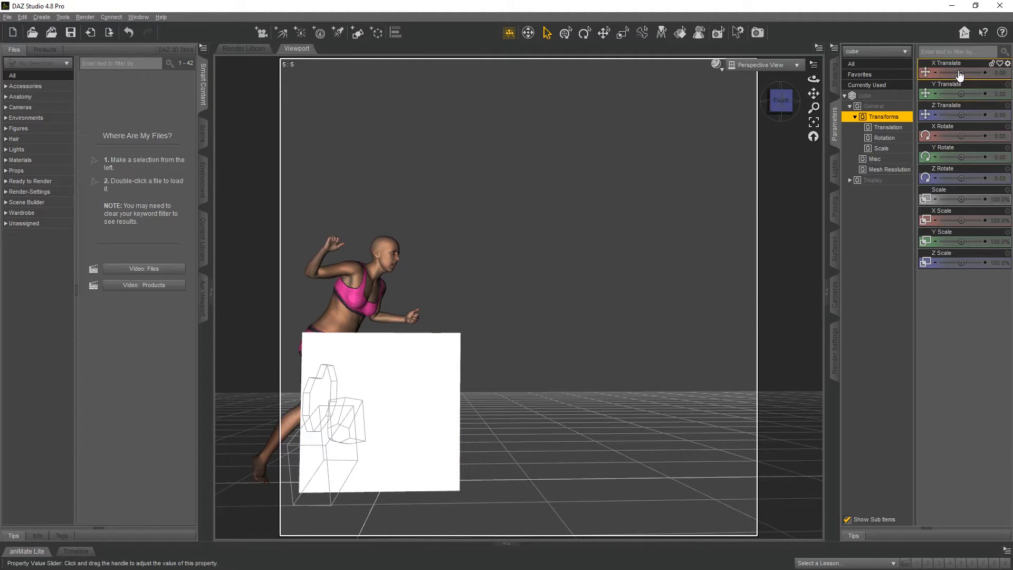
pyautogui.moveTo(961, 73)
pyautogui.mouseDown()
pyautogui.moveTo(972, 72)
pyautogui.moveTo(961, 71)
pyautogui.mouseUp()
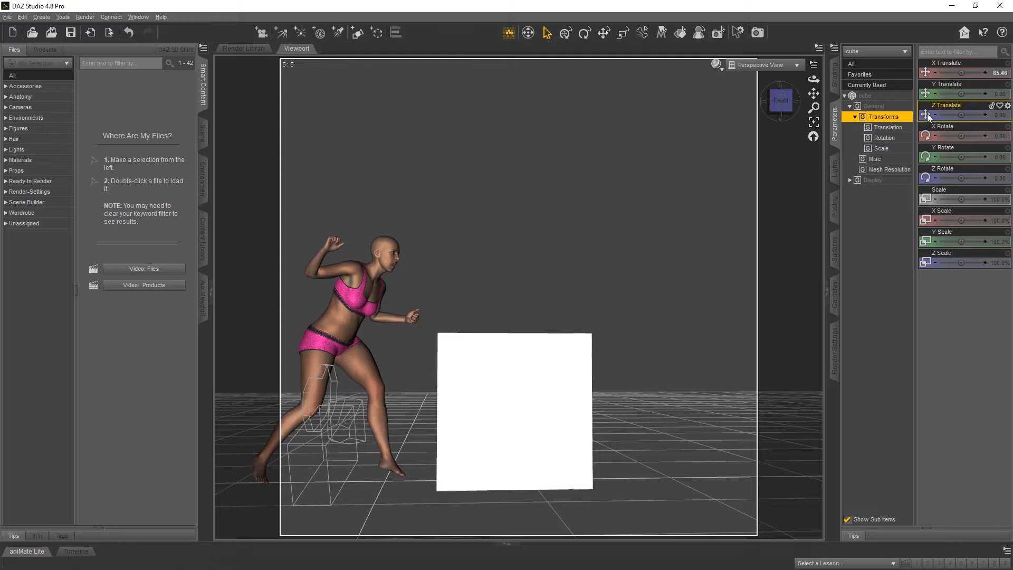
pyautogui.moveTo(782, 102)
pyautogui.mouseDown()
pyautogui.moveTo(781, 116)
pyautogui.moveTo(793, 115)
pyautogui.mouseUp()
pyautogui.moveTo(963, 115)
pyautogui.mouseDown()
pyautogui.moveTo(932, 115)
pyautogui.moveTo(949, 116)
pyautogui.mouseUp()
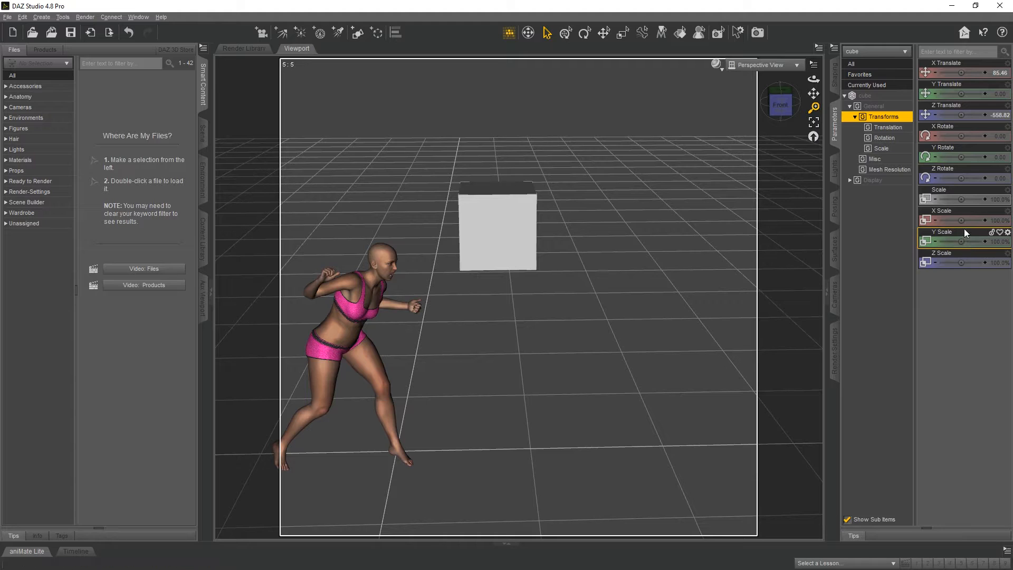
# Scale the cube into a wall at 661.1% in X and 357.7% in Y, and check it through Camera 1
pyautogui.moveTo(962, 221); pyautogui.dragTo(880, 220)
pyautogui.moveTo(962, 242); pyautogui.dragTo(975, 242)
pyautogui.click(760, 65)
pyautogui.click(746, 158)
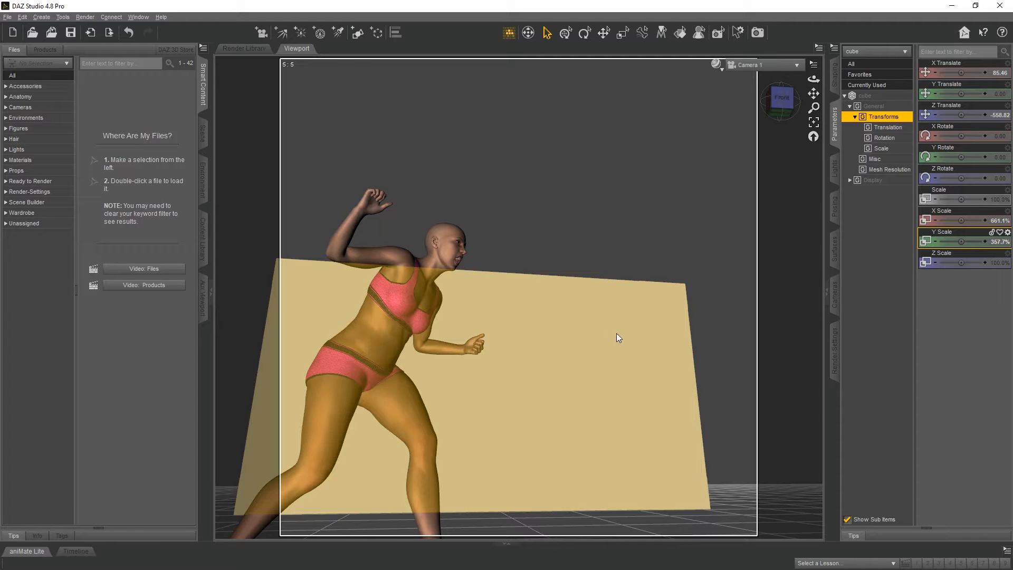
# Create a second cube as a pillar before the wall, with X Translate 218.98, Z Translate -448.06 and Y Scale 338.4%
pyautogui.click(753, 60)
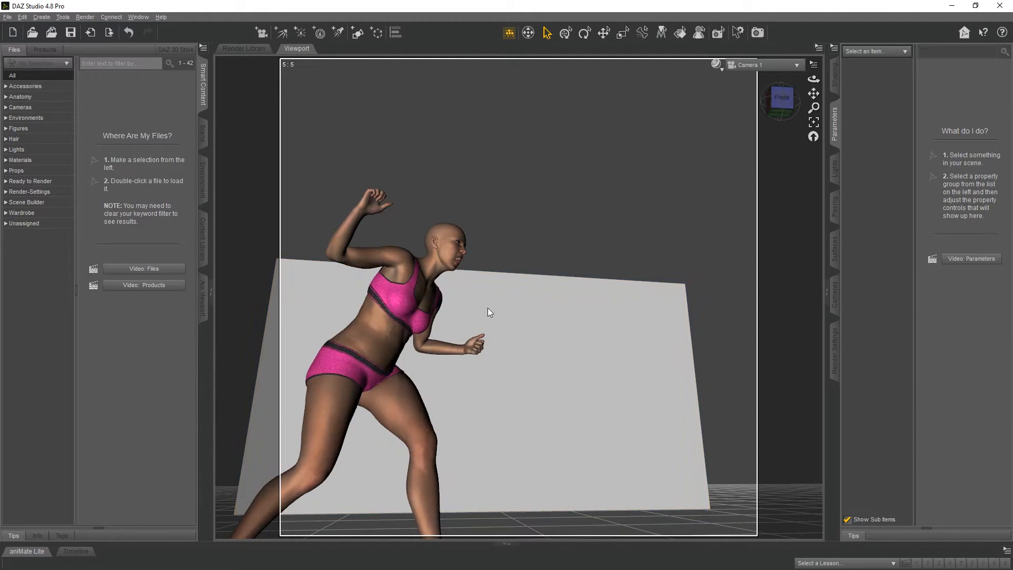
pyautogui.click(737, 68)
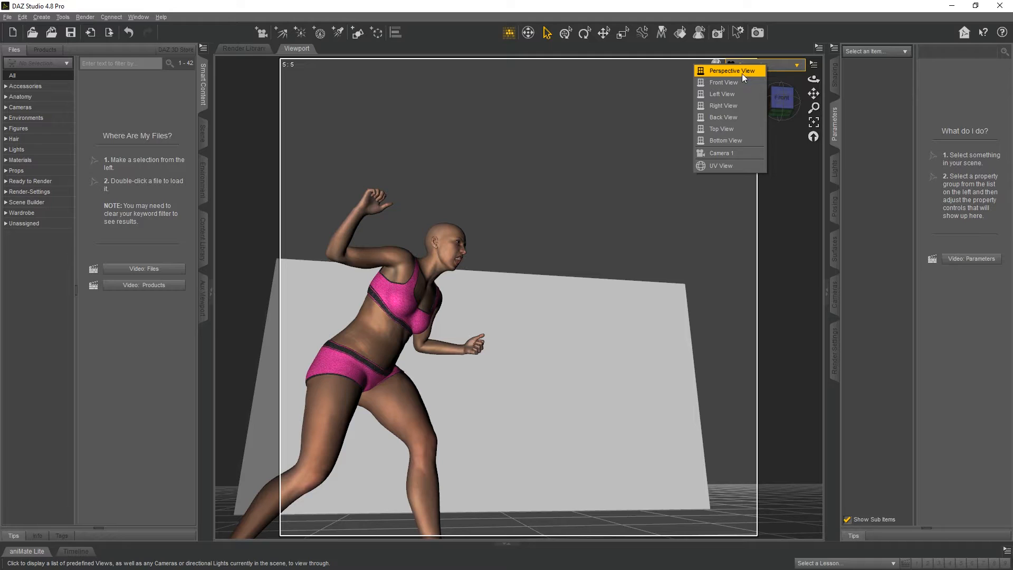
pyautogui.click(742, 71)
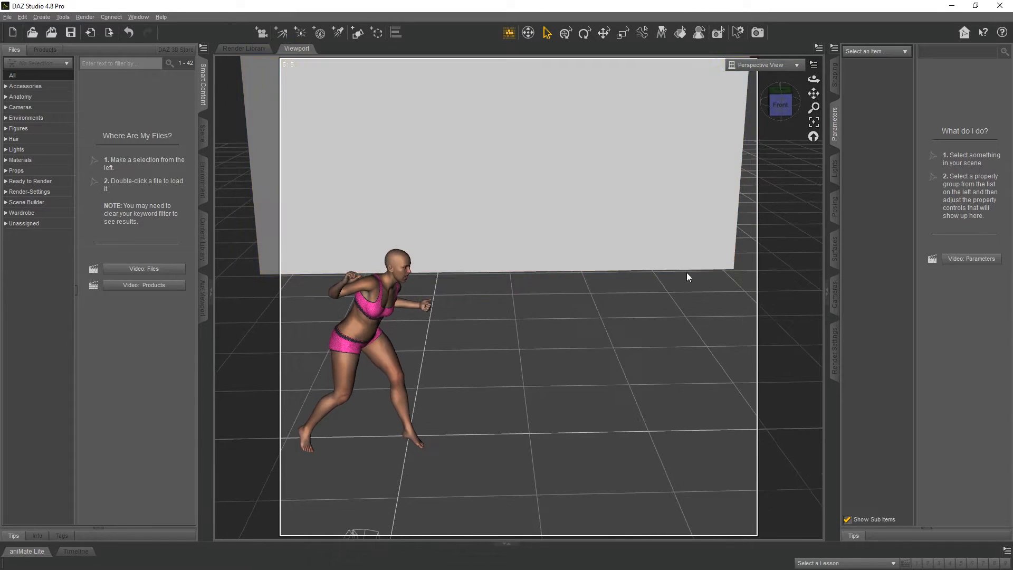
pyautogui.moveTo(698, 275); pyautogui.dragTo(626, 163)
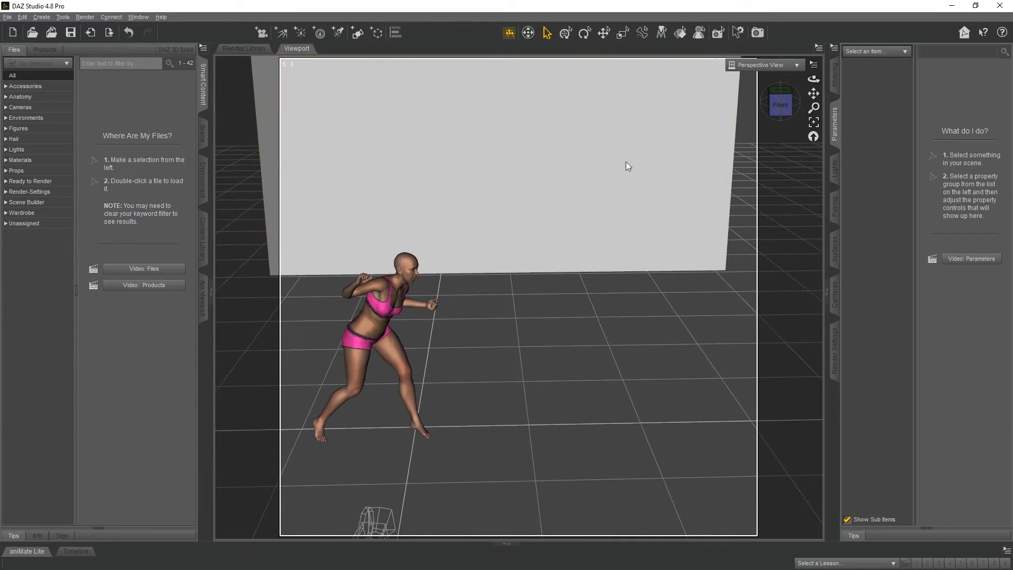
pyautogui.click(43, 17)
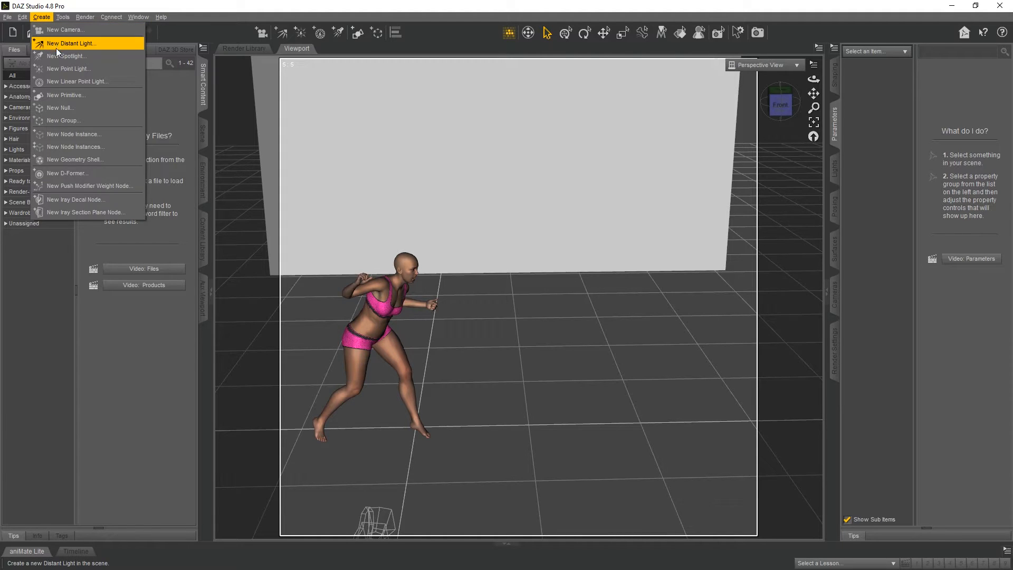
pyautogui.click(55, 95)
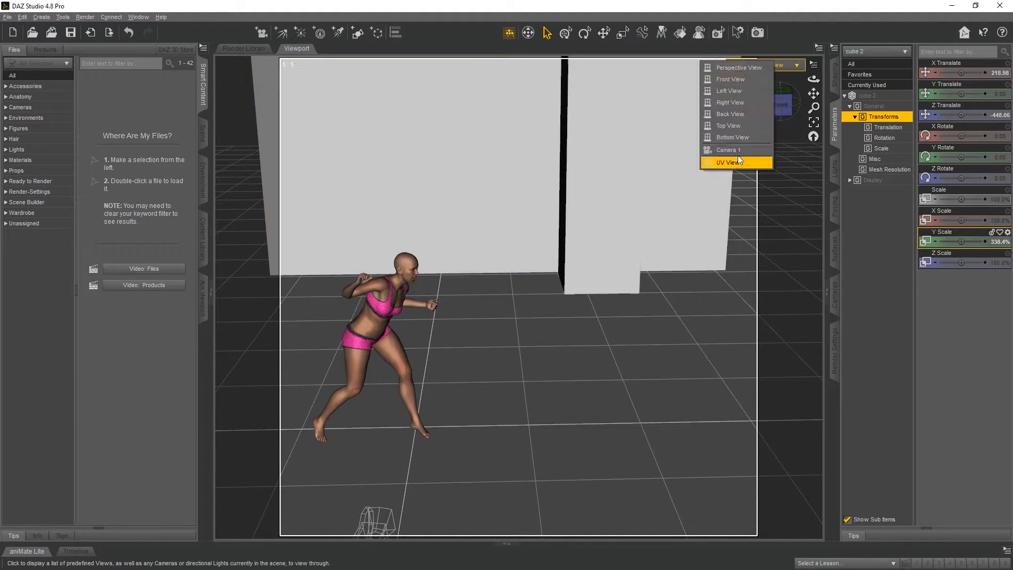
# Inspect the wall, pillar and figure through Camera 1 and from several perspective angles
pyautogui.click(738, 156)
pyautogui.moveTo(813, 93)
pyautogui.mouseDown()
pyautogui.moveTo(816, 85)
pyautogui.moveTo(813, 93)
pyautogui.moveTo(825, 93)
pyautogui.mouseUp()
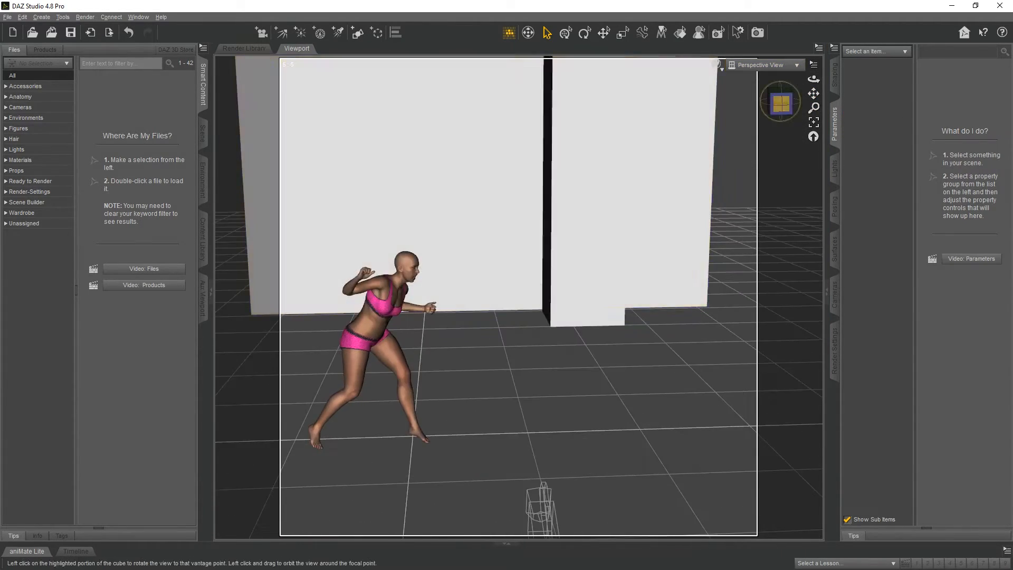
pyautogui.click(766, 64)
pyautogui.click(740, 165)
pyautogui.click(719, 265)
pyautogui.click(765, 65)
pyautogui.click(755, 71)
pyautogui.moveTo(781, 100); pyautogui.dragTo(792, 114)
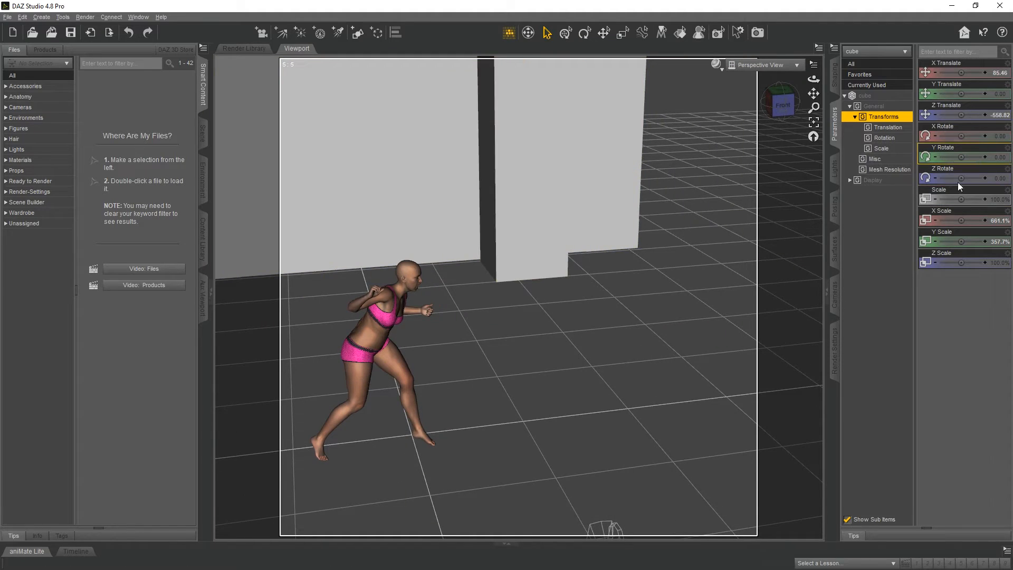
# Enlarge the wall cube in width and height so it fills more of the Camera 1 frame behind the figure
pyautogui.moveTo(961, 115); pyautogui.dragTo(945, 115)
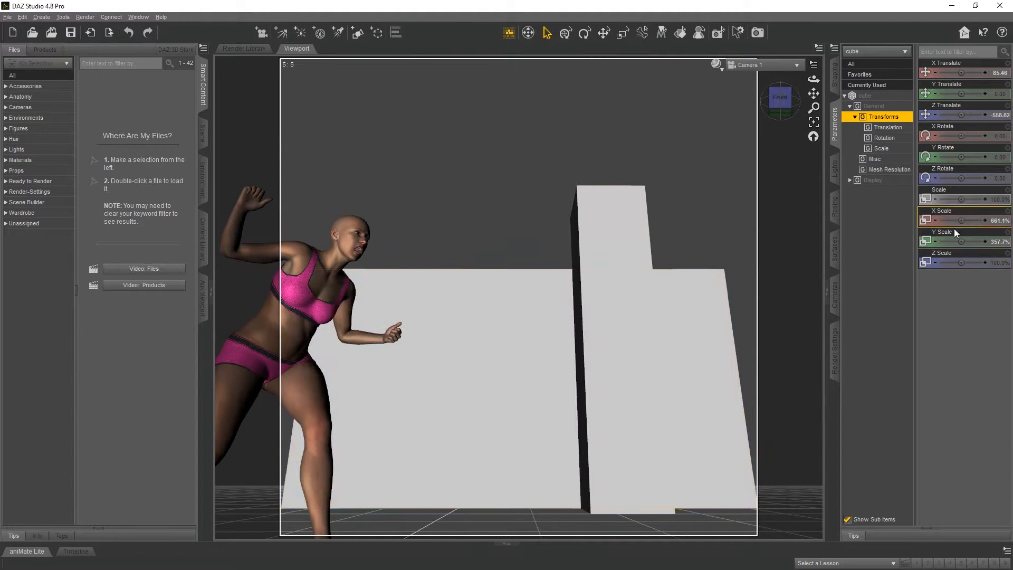
pyautogui.moveTo(956, 241); pyautogui.dragTo(992, 243)
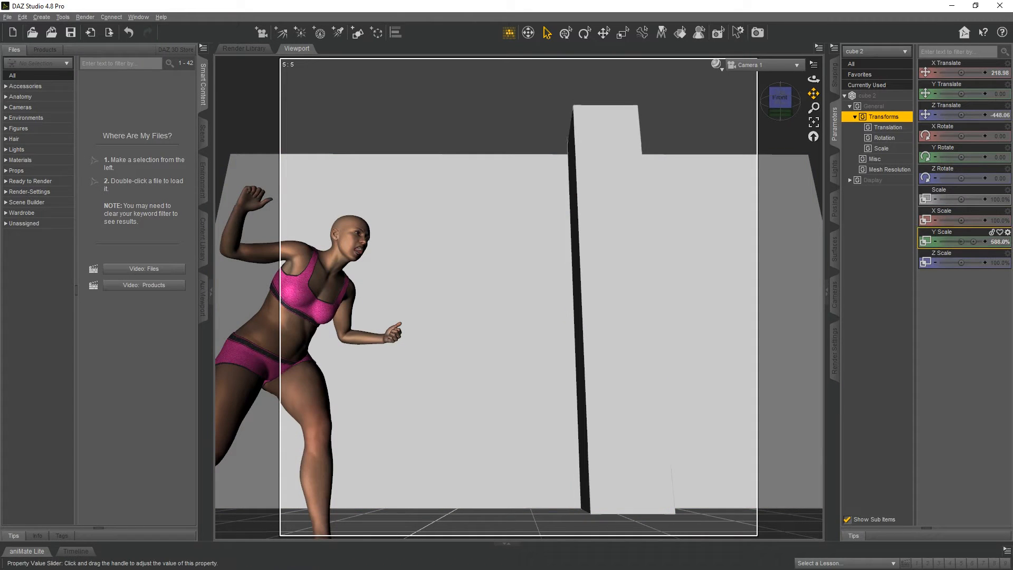
# Set the pillar's X Translate to 321.50, X Scale to 131.4% and Y Scale to 593.7%
pyautogui.moveTo(974, 242); pyautogui.dragTo(975, 241)
pyautogui.moveTo(961, 73); pyautogui.dragTo(980, 73)
pyautogui.moveTo(962, 221); pyautogui.dragTo(969, 220)
pyautogui.moveTo(962, 73); pyautogui.dragTo(954, 73)
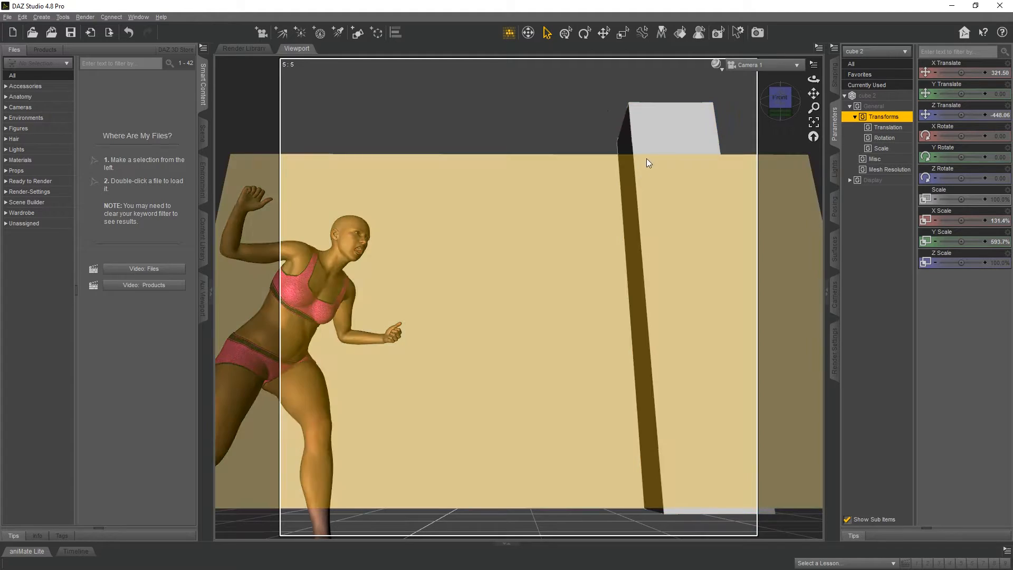
# Duplicate the pillar and move one of the two along X to the opposite side of the wall
pyautogui.click(23, 18)
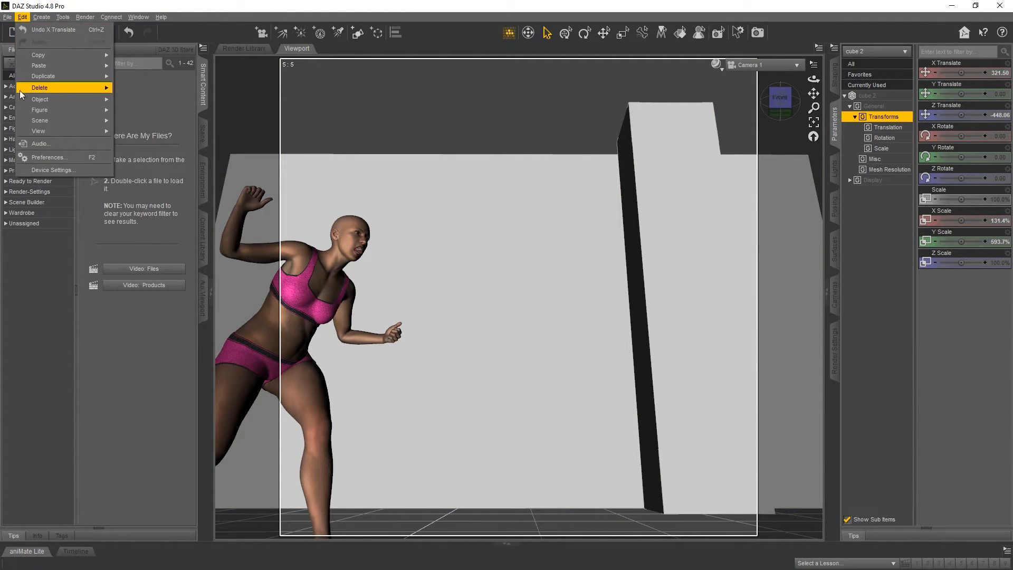
pyautogui.moveTo(42, 101)
pyautogui.click(23, 18)
pyautogui.click(23, 17)
pyautogui.moveTo(19, 67)
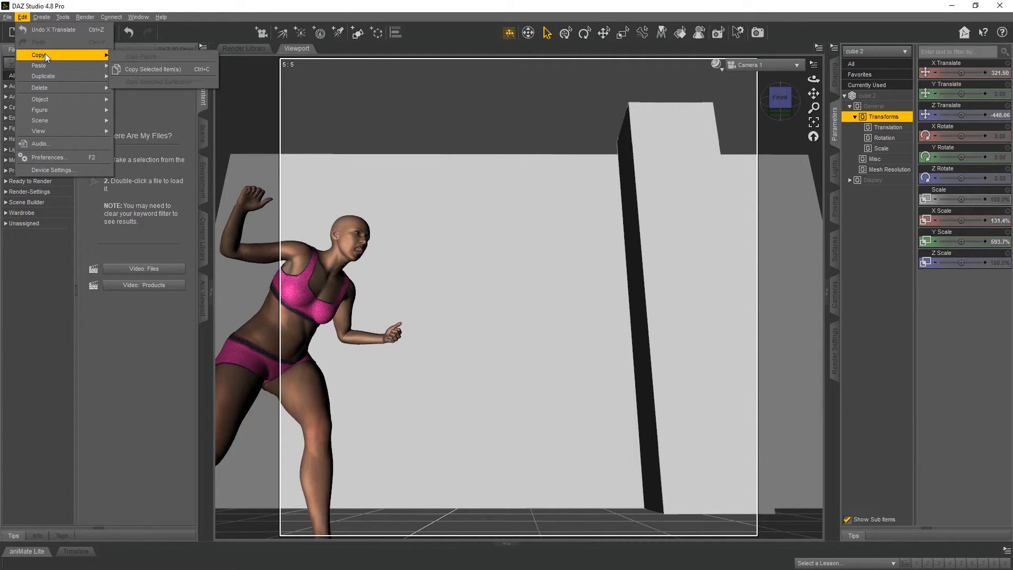
pyautogui.moveTo(47, 76)
pyautogui.click(126, 80)
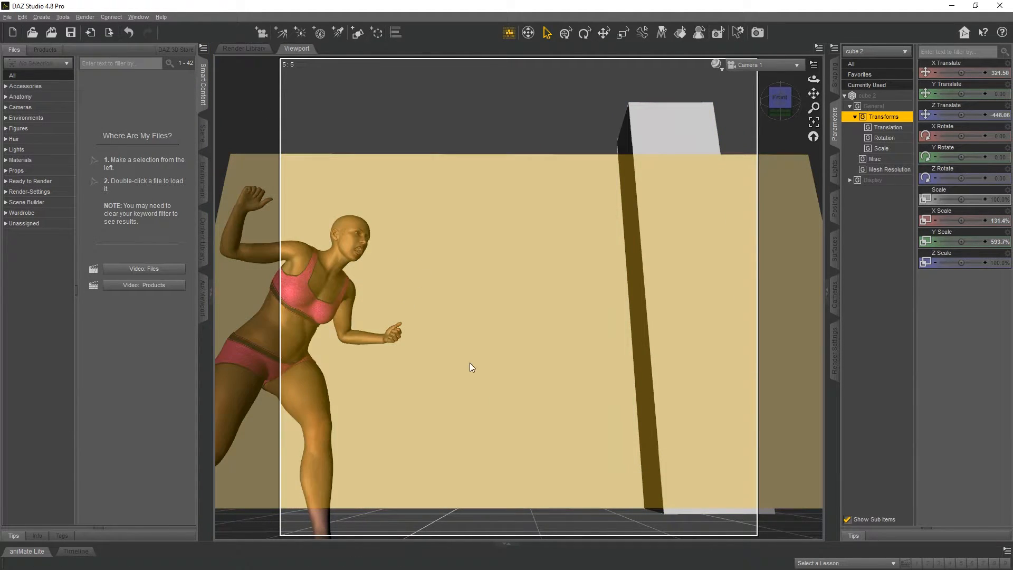
pyautogui.click(203, 139)
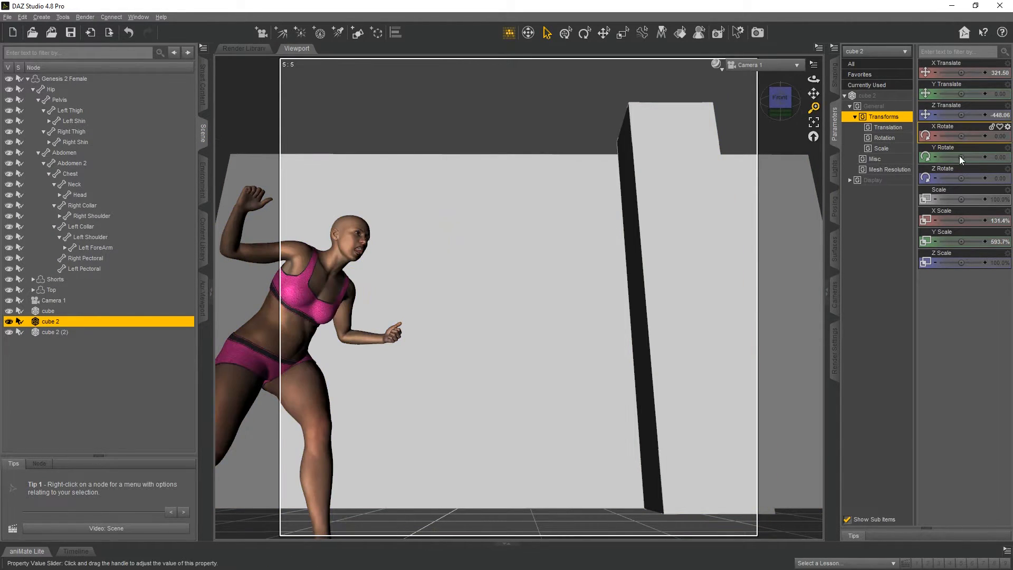
pyautogui.moveTo(962, 73); pyautogui.dragTo(952, 73)
# Undo the last changes and reposition the Genesis 2 Female with xTranslate -8.15, zTranslate 18.61 and Y Rotate 52.52
pyautogui.hotkey('ctrl', 'z')
pyautogui.hotkey('ctrl', 'z')
pyautogui.hotkey('ctrl', 'z')
pyautogui.hotkey('ctrl', 'z')
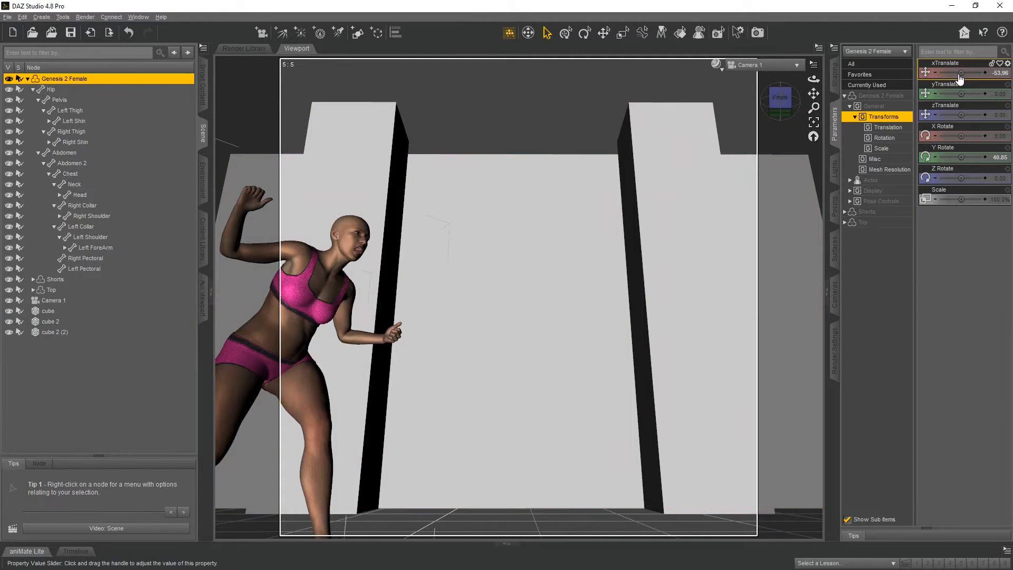
pyautogui.moveTo(970, 115); pyautogui.dragTo(965, 115)
pyautogui.moveTo(965, 73); pyautogui.dragTo(968, 74)
pyautogui.moveTo(962, 158); pyautogui.dragTo(959, 157)
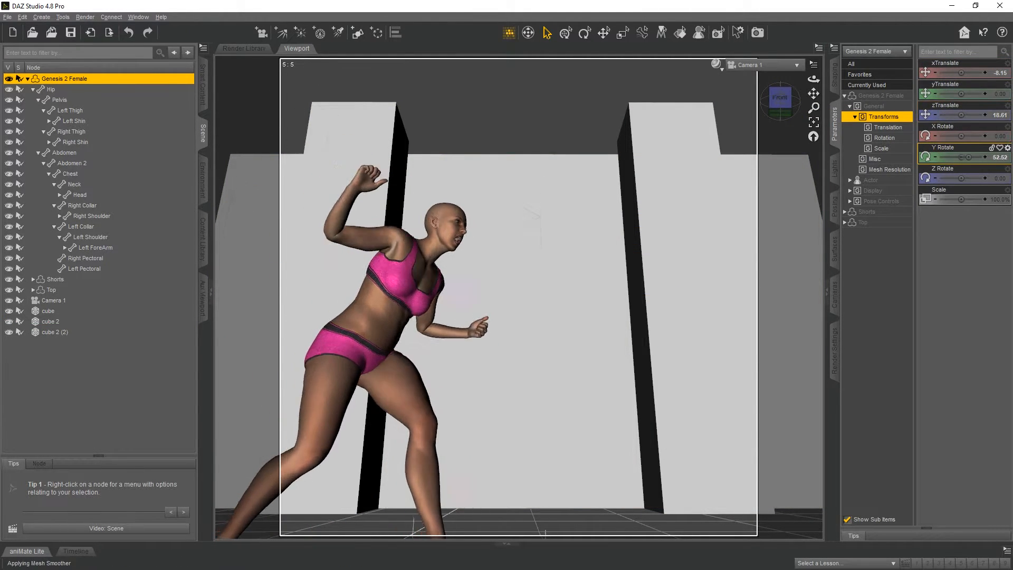
# Refine the figure's upper-body pose by setting the chest's Twist to -14.00
pyautogui.click(413, 269)
pyautogui.moveTo(945, 94)
pyautogui.mouseDown()
pyautogui.moveTo(967, 94)
pyautogui.moveTo(946, 95)
pyautogui.mouseUp()
pyautogui.click(427, 247)
pyautogui.click(440, 224)
pyautogui.click(398, 264)
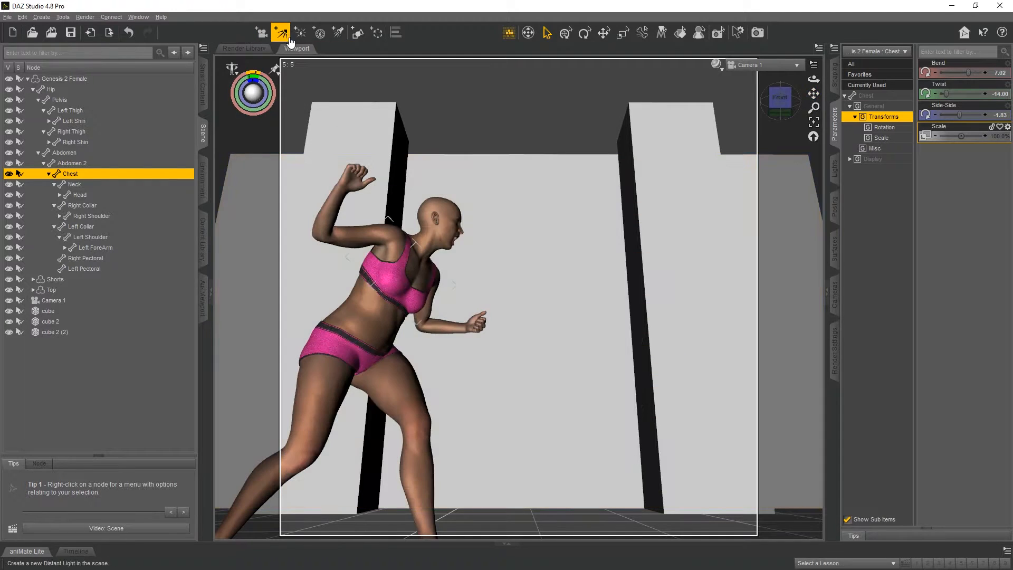
# Create a distant light with the default name in Perspective View and move it to X 119.99, Y 119.41, Z 44.13
pyautogui.click(765, 65)
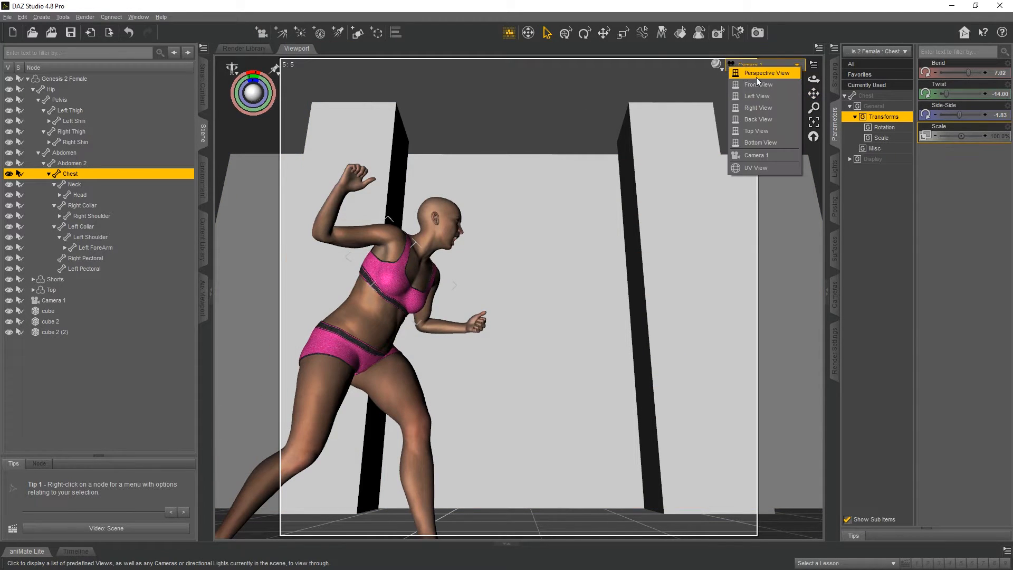
pyautogui.click(741, 83)
pyautogui.click(780, 104)
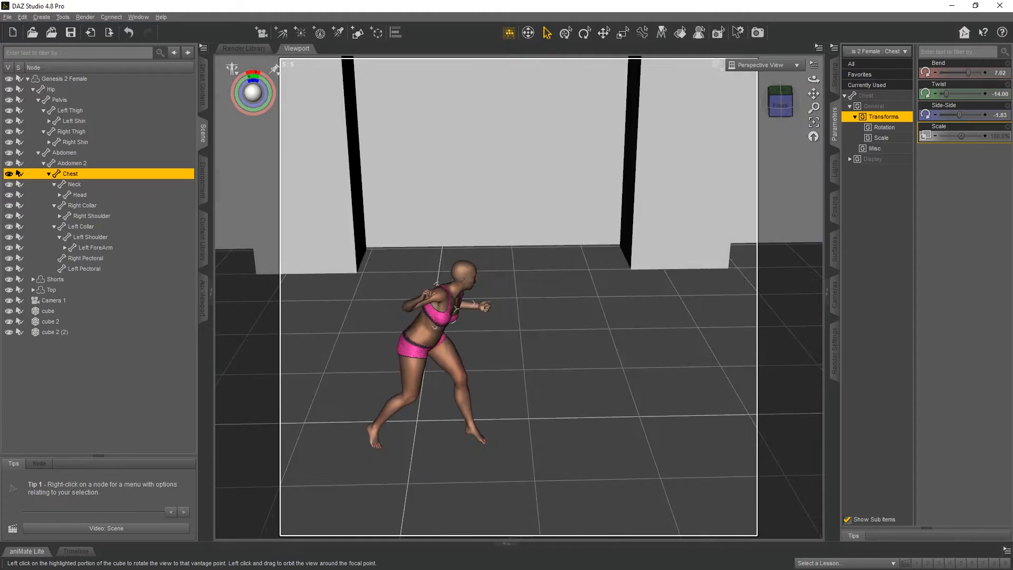
pyautogui.moveTo(814, 94)
pyautogui.mouseDown()
pyautogui.moveTo(811, 74)
pyautogui.moveTo(745, 120)
pyautogui.moveTo(785, 102)
pyautogui.moveTo(815, 104)
pyautogui.moveTo(807, 104)
pyautogui.mouseUp()
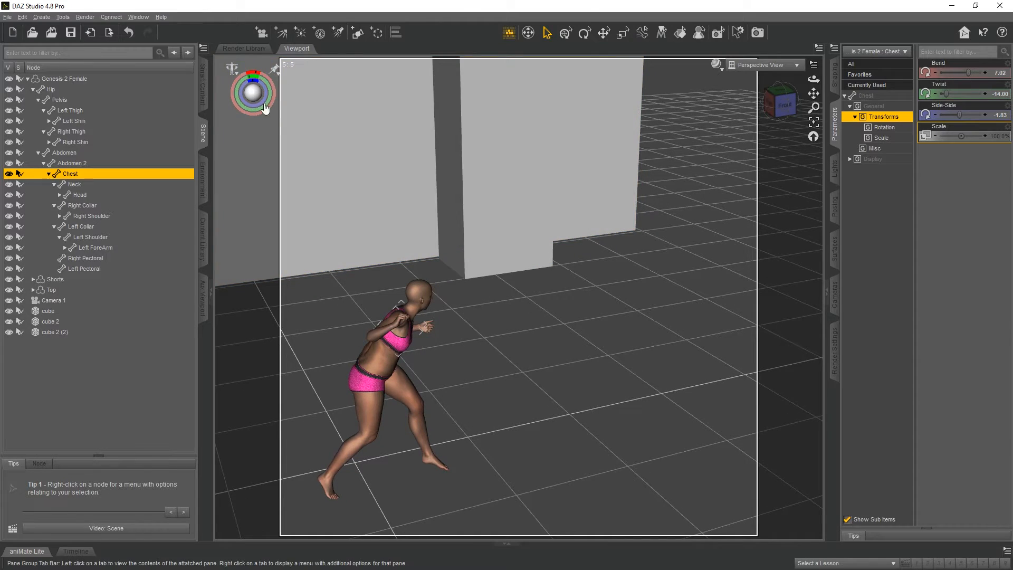
pyautogui.click(282, 34)
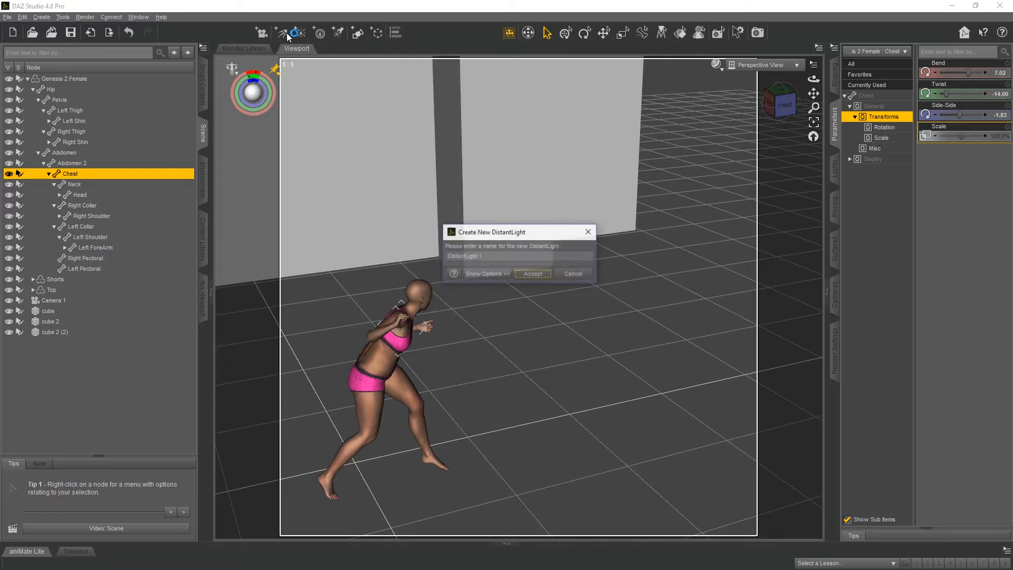
pyautogui.click(530, 274)
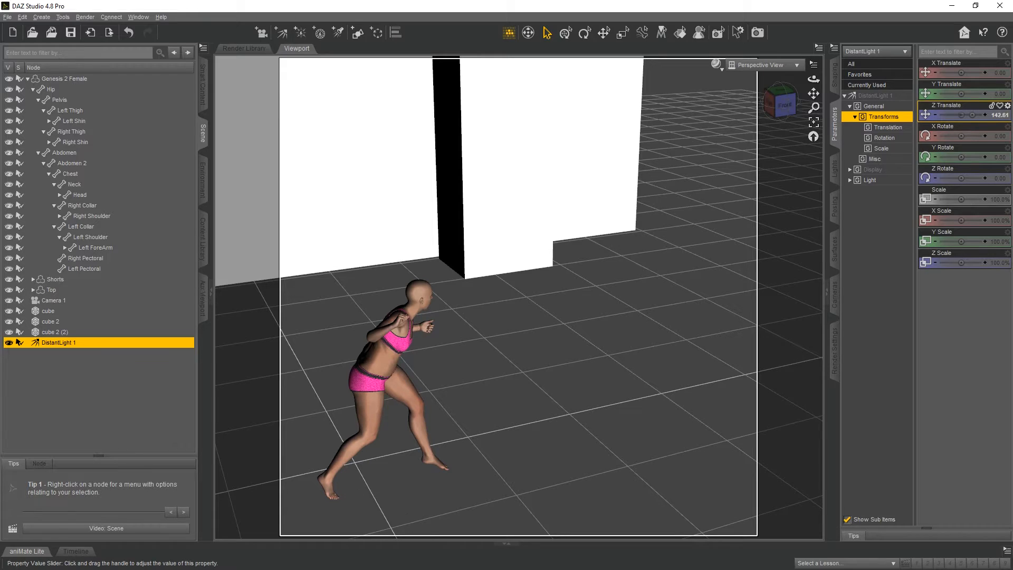
pyautogui.moveTo(963, 68); pyautogui.dragTo(971, 94)
pyautogui.moveTo(787, 105); pyautogui.dragTo(804, 108)
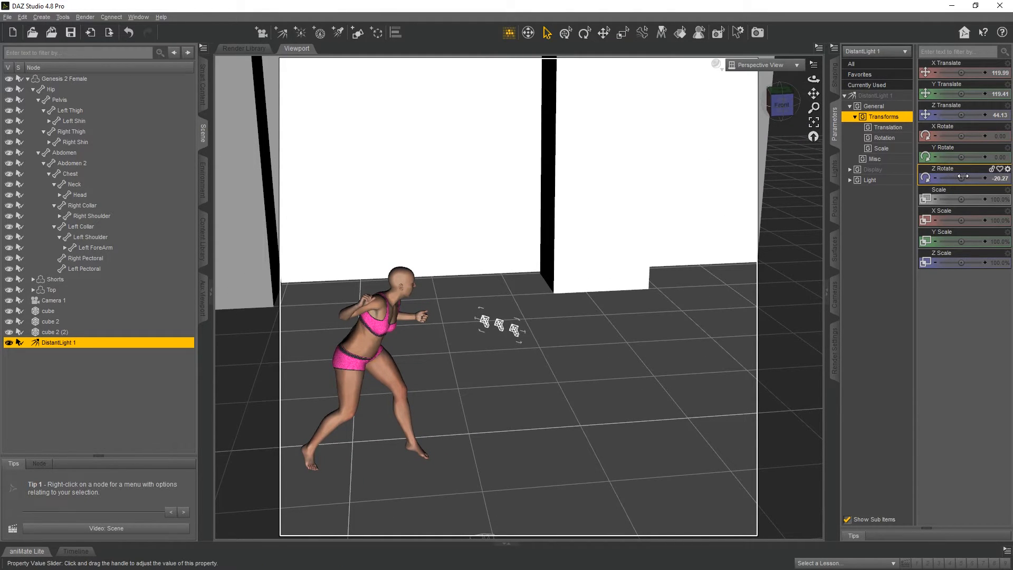
# Aim the distant light with X Rotate -45.42 and Y Rotate -392.37, undoing the Z rotation
pyautogui.moveTo(966, 158); pyautogui.dragTo(946, 157)
pyautogui.moveTo(956, 157); pyautogui.dragTo(960, 175)
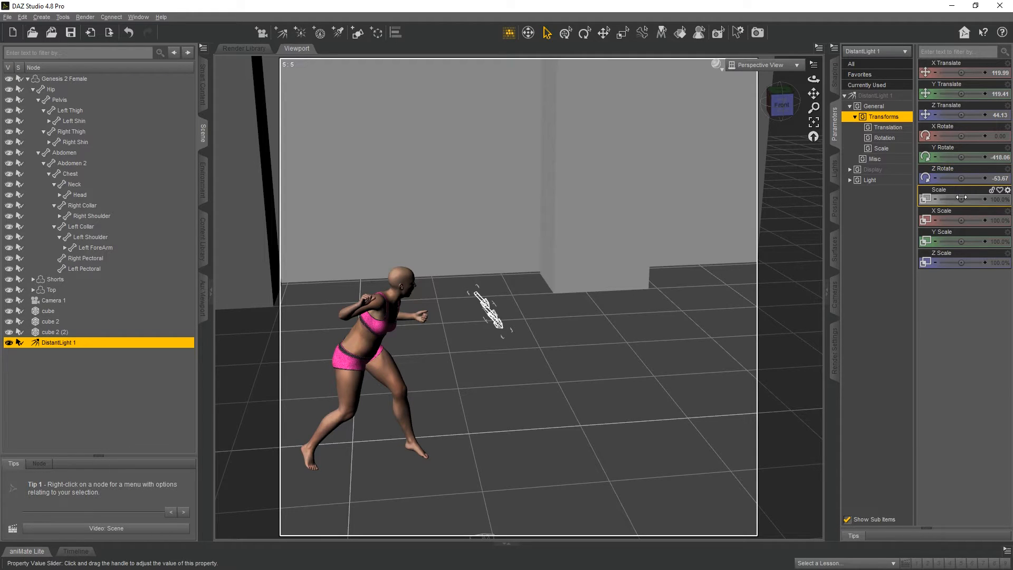
pyautogui.hotkey('ctrl', 'z')
pyautogui.moveTo(962, 136); pyautogui.dragTo(959, 138)
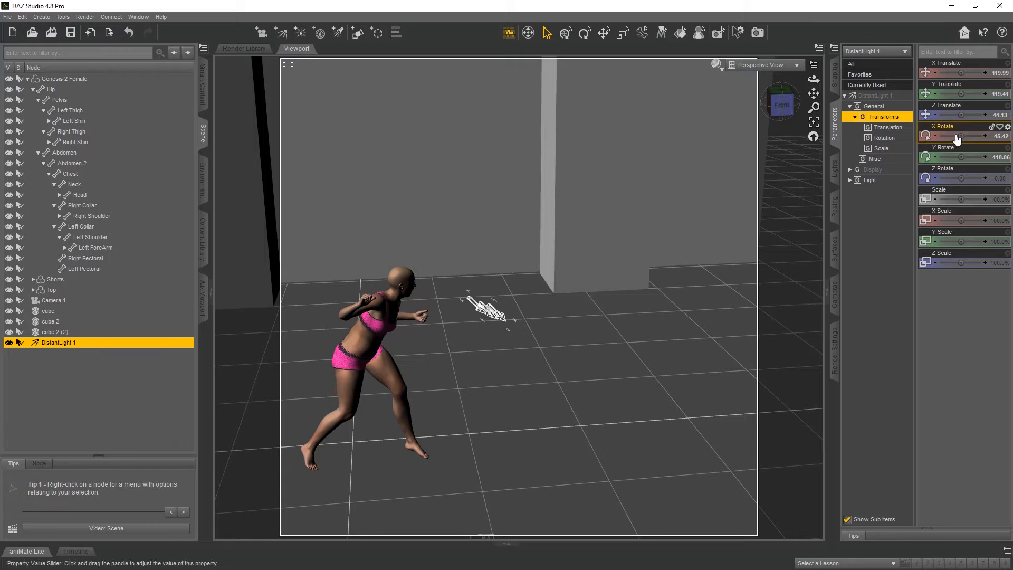
pyautogui.moveTo(844, 169); pyautogui.dragTo(851, 168)
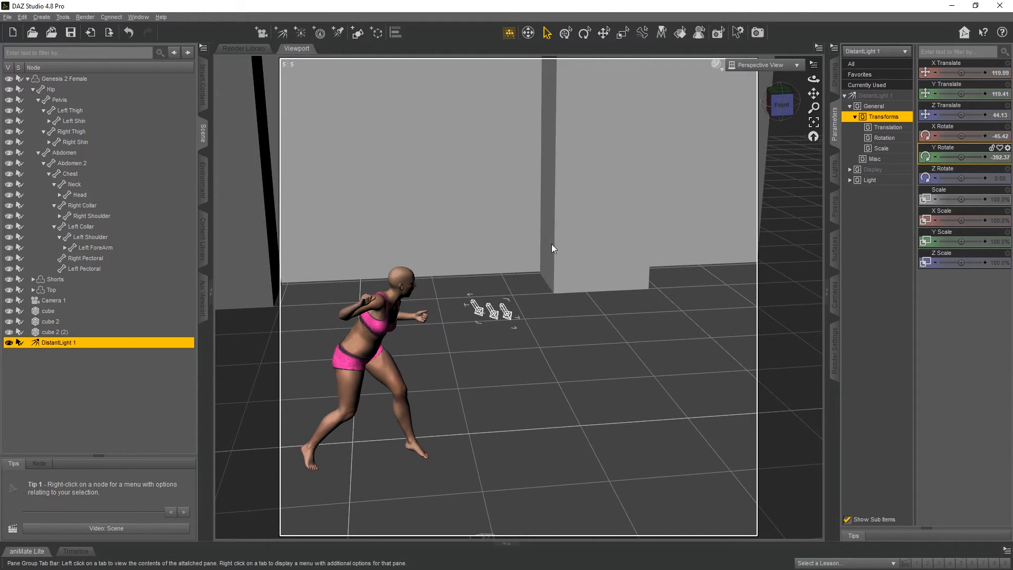
# Hide the distant light and create a linear point light with the default name
pyautogui.click(9, 343)
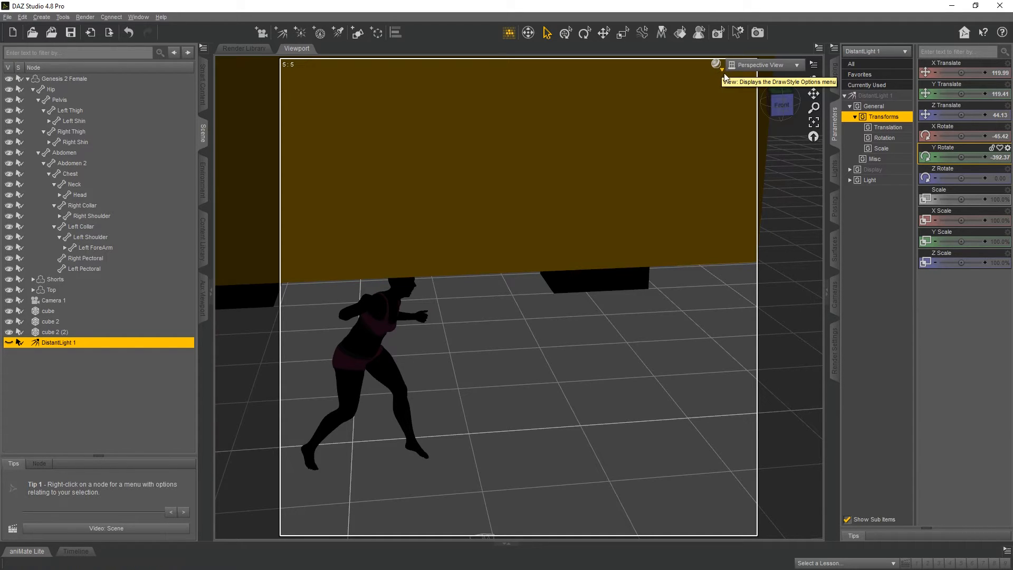
pyautogui.click(721, 67)
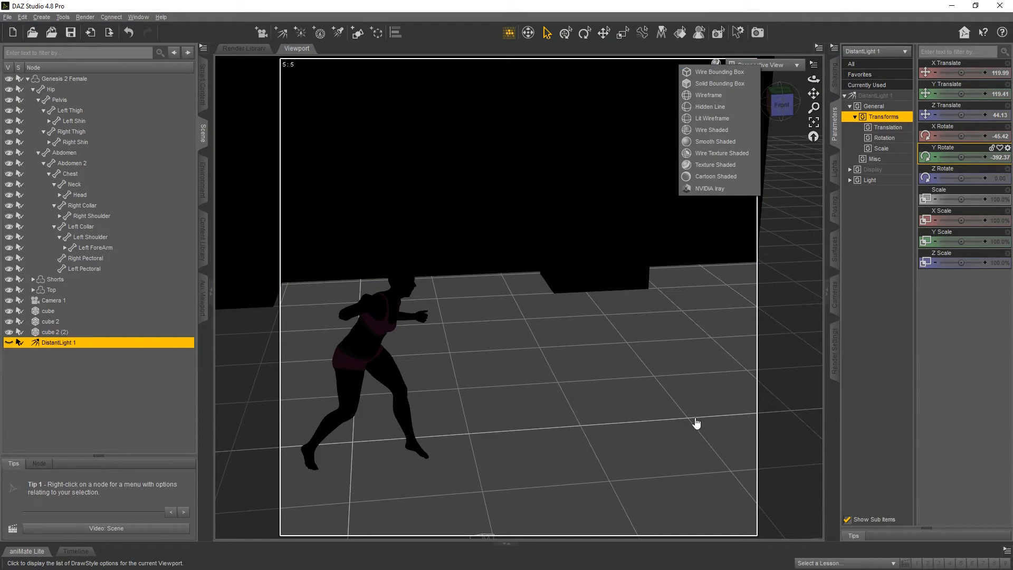
pyautogui.click(325, 7)
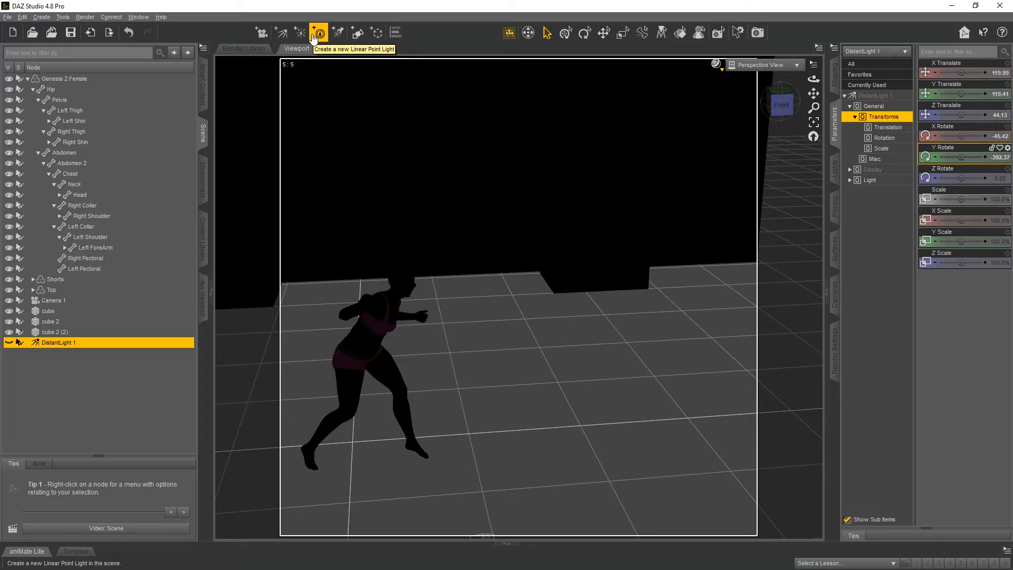
pyautogui.click(313, 36)
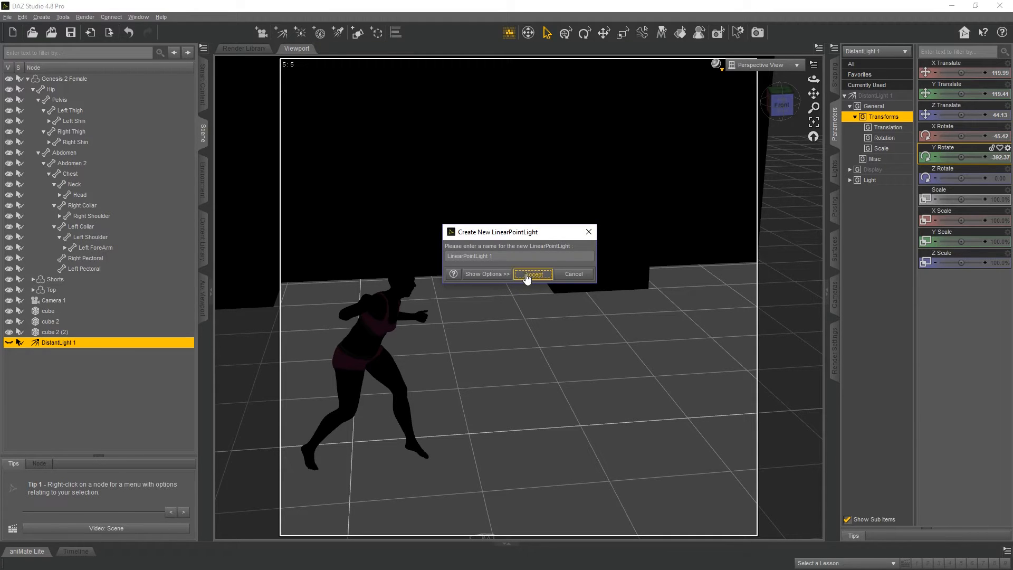
pyautogui.click(527, 275)
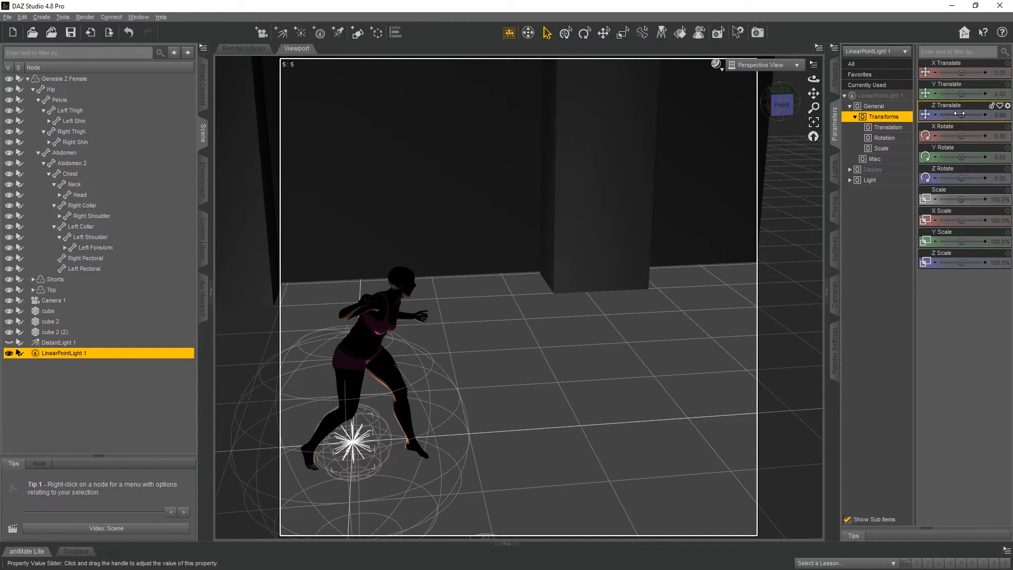
# Move the linear point light in front of the figure at X Translate 122.34 and Y Translate 154.34
pyautogui.moveTo(962, 72); pyautogui.dragTo(985, 72)
pyautogui.click(781, 104)
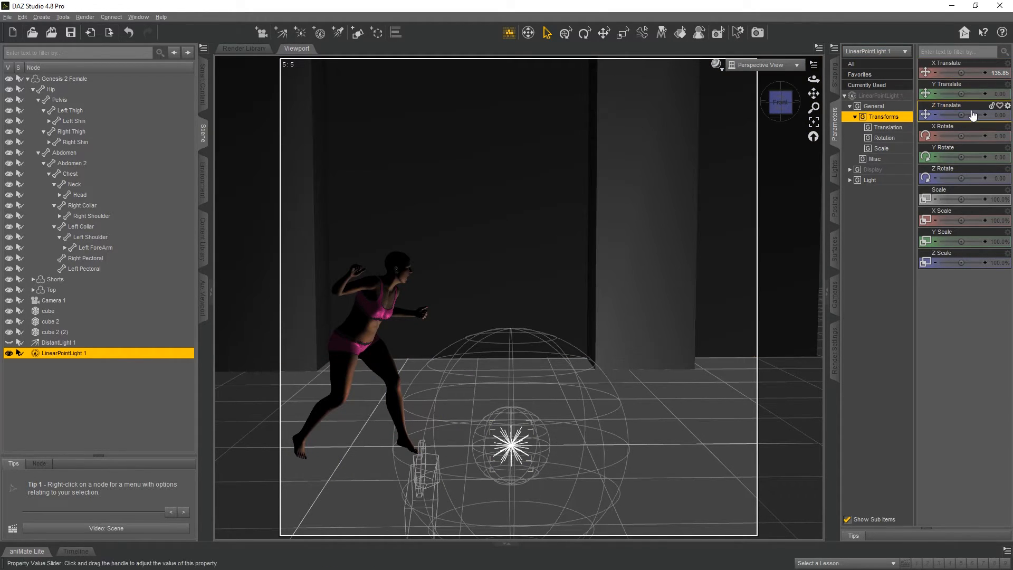
pyautogui.moveTo(962, 93); pyautogui.dragTo(959, 73)
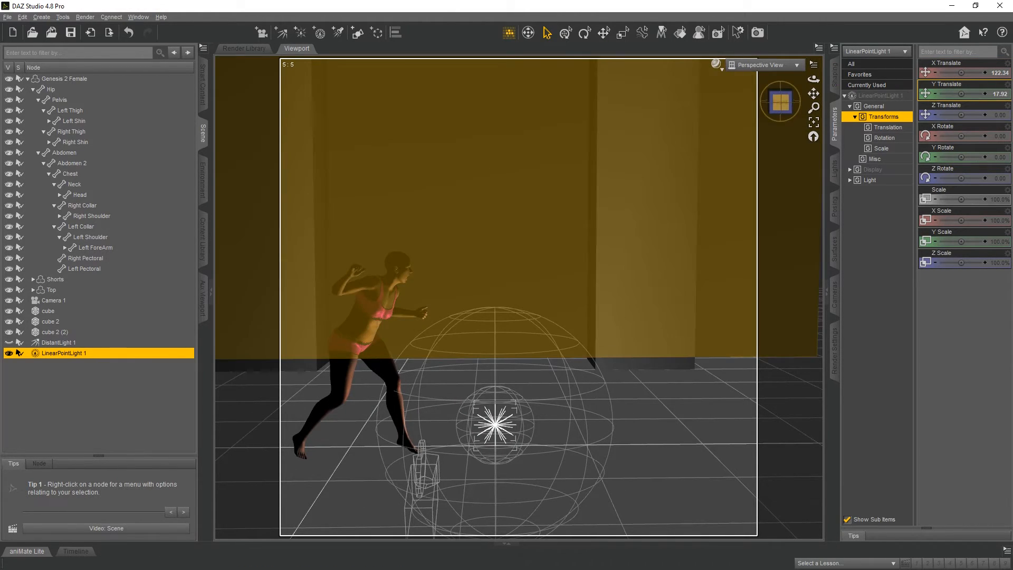
pyautogui.moveTo(781, 103); pyautogui.dragTo(748, 105)
pyautogui.moveTo(961, 94)
pyautogui.mouseDown()
pyautogui.moveTo(971, 94)
pyautogui.moveTo(960, 94)
pyautogui.mouseUp()
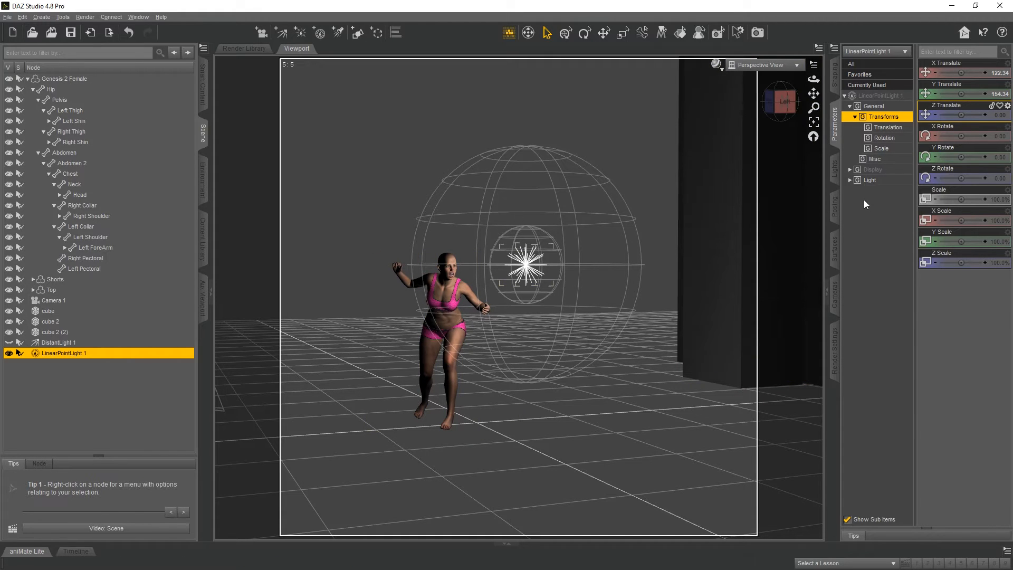
# Try out the linear point light's Intensity, Falloff Start and Falloff End, and undo the falloff changes
pyautogui.click(869, 180)
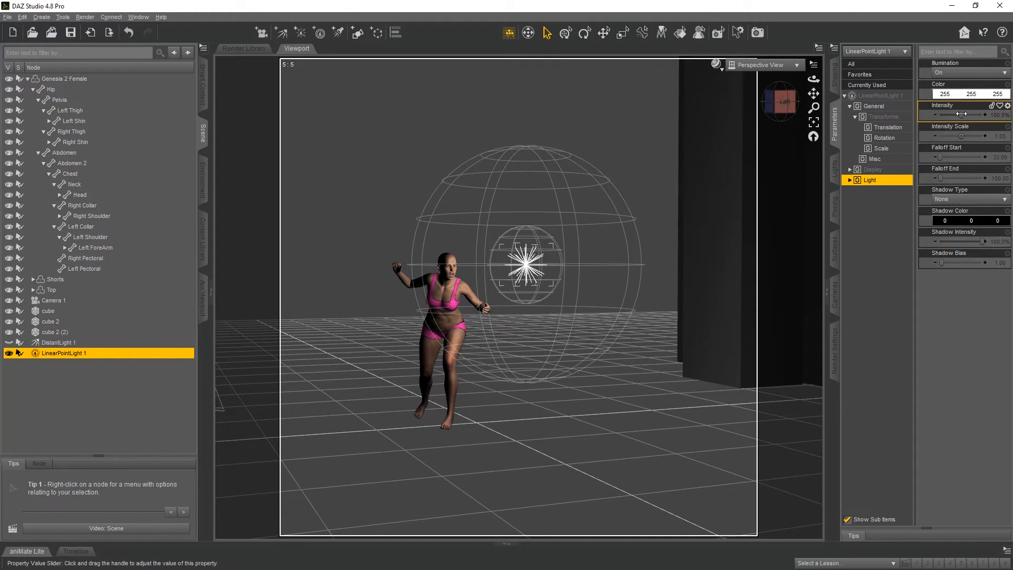
pyautogui.moveTo(964, 114)
pyautogui.mouseDown()
pyautogui.moveTo(983, 115)
pyautogui.moveTo(962, 124)
pyautogui.mouseUp()
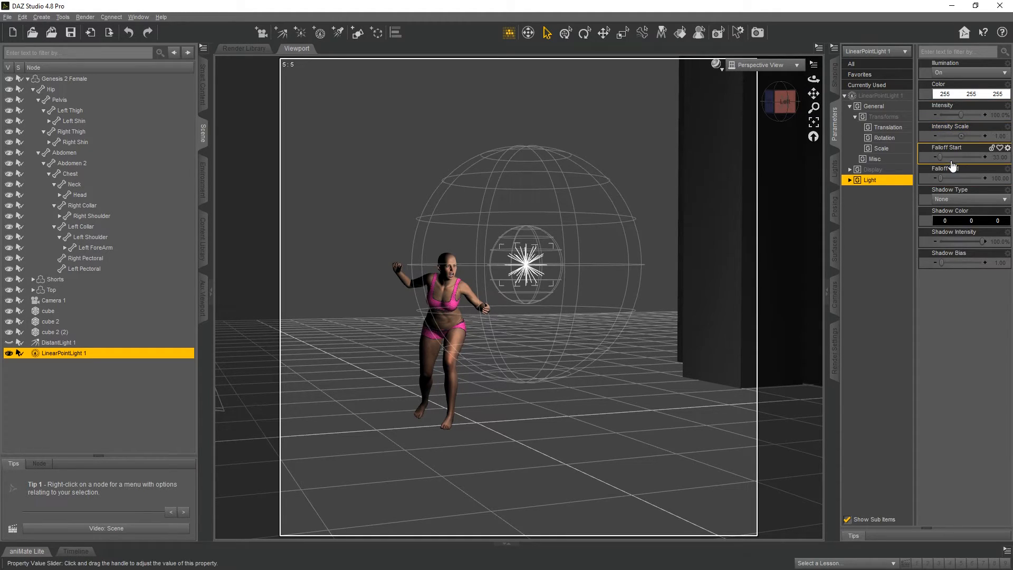
pyautogui.moveTo(940, 155); pyautogui.dragTo(942, 155)
pyautogui.hotkey('ctrl', 'z')
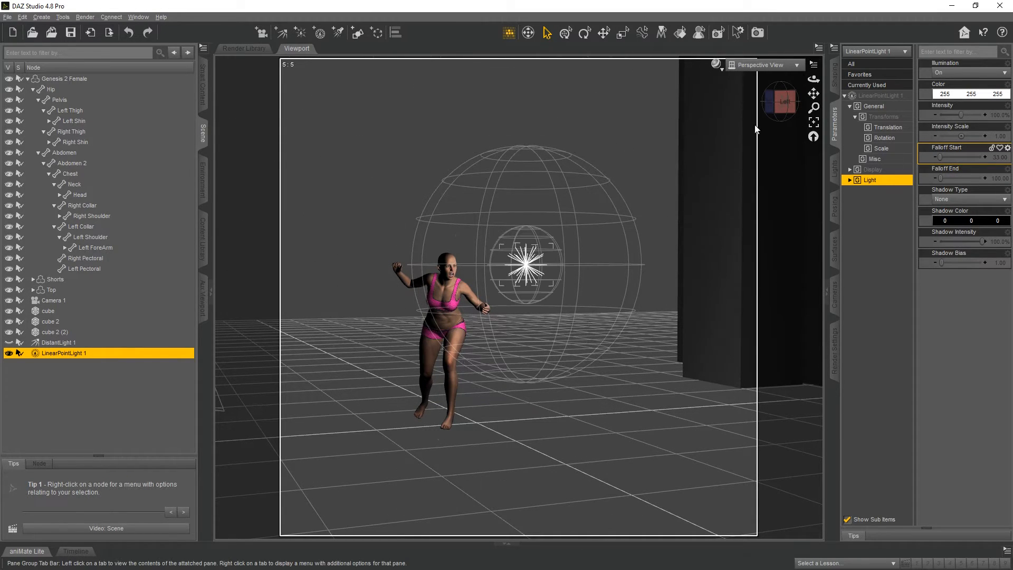
pyautogui.click(770, 108)
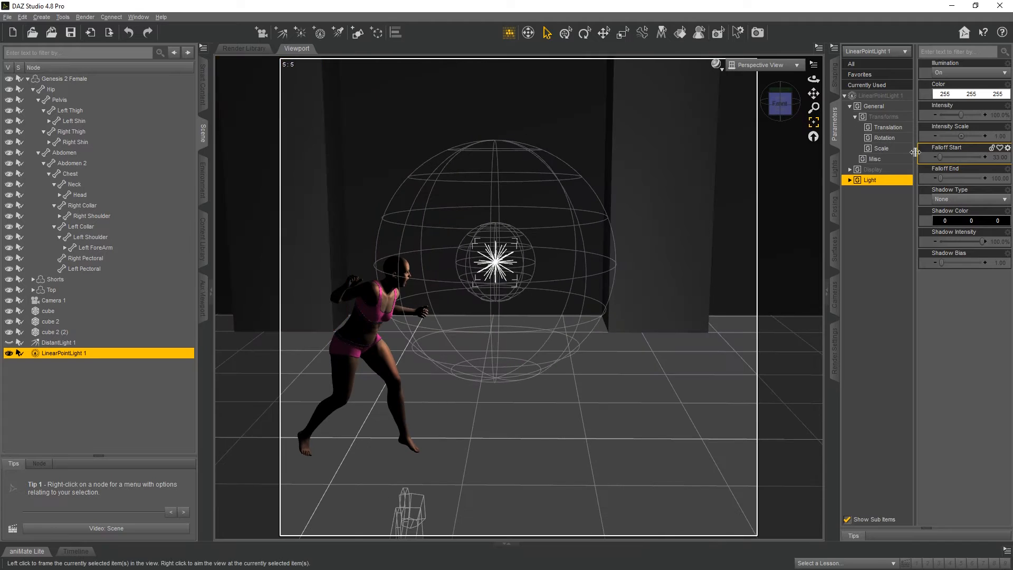
pyautogui.moveTo(943, 177); pyautogui.dragTo(945, 177)
pyautogui.hotkey('ctrl', 'z')
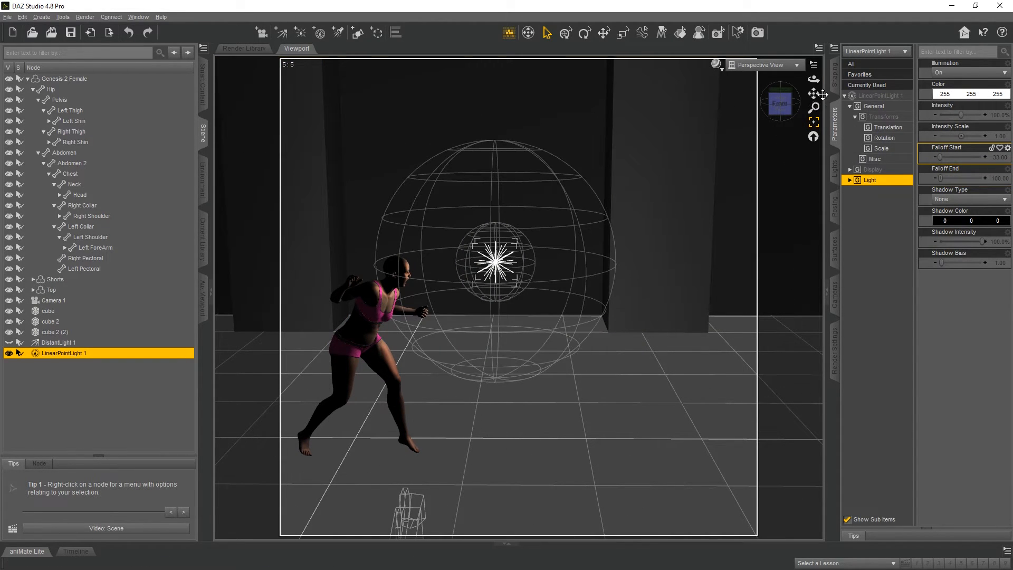
# Try the linear point light farther from the figure at X Translate 402.99 and adjust its Falloff End there
pyautogui.click(865, 97)
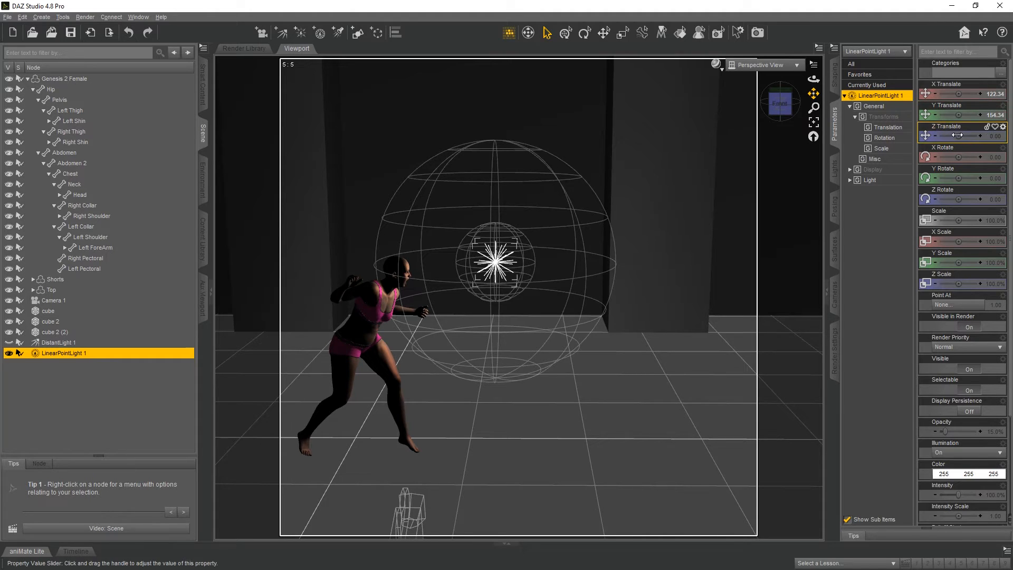
pyautogui.moveTo(959, 94)
pyautogui.mouseDown()
pyautogui.moveTo(970, 94)
pyautogui.moveTo(958, 96)
pyautogui.mouseUp()
pyautogui.click(869, 180)
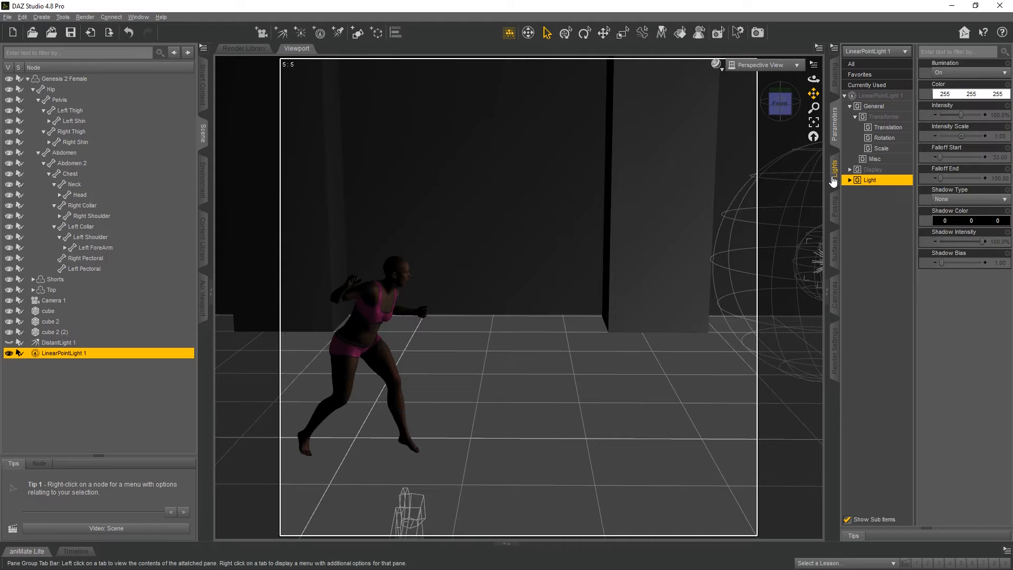
pyautogui.moveTo(941, 179); pyautogui.dragTo(942, 179)
# Bring the linear point light close in front of the figure at X Translate 109.18
pyautogui.click(878, 95)
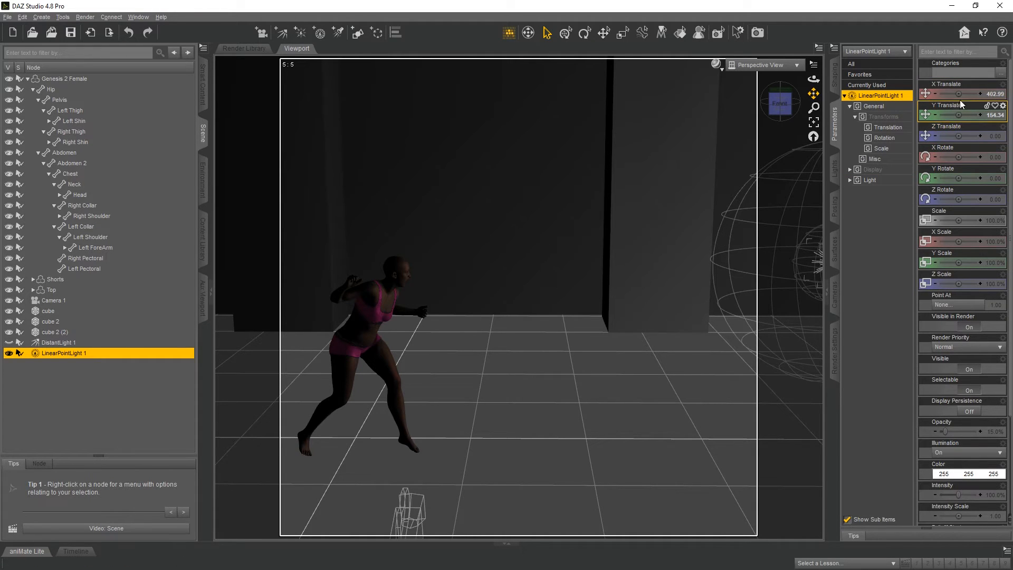
pyautogui.moveTo(958, 94)
pyautogui.mouseDown()
pyautogui.moveTo(942, 94)
pyautogui.moveTo(967, 93)
pyautogui.moveTo(958, 93)
pyautogui.mouseUp()
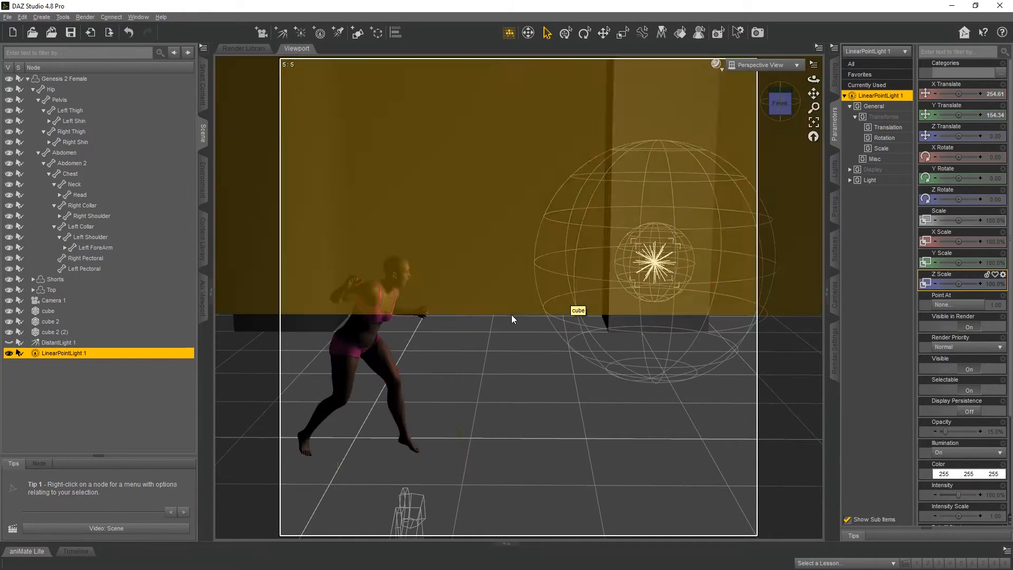
pyautogui.moveTo(961, 95); pyautogui.dragTo(926, 95)
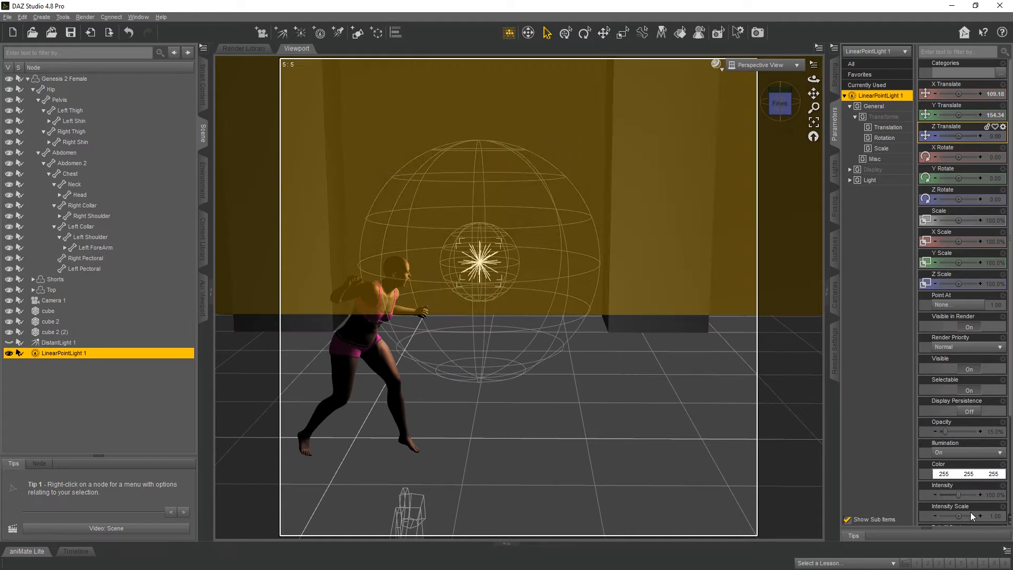
# Hide the linear point light and create a spotlight with the default name
pyautogui.click(8, 353)
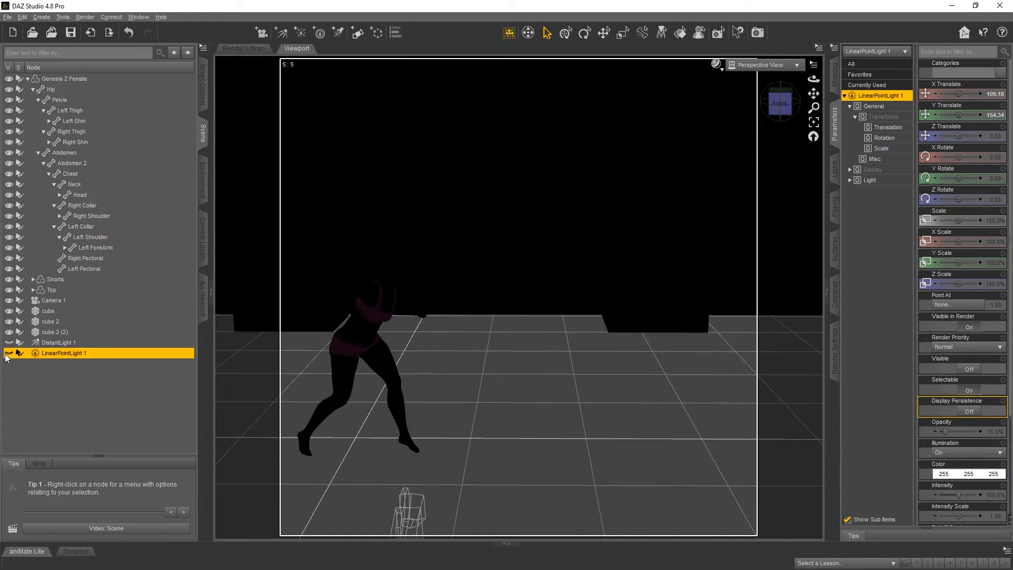
pyautogui.click(336, 34)
pyautogui.click(522, 285)
# Place the spotlight in front of the figure at X Translate 90.32, Y Translate 138.16 and Z Translate 403.87
pyautogui.moveTo(780, 103); pyautogui.dragTo(798, 77)
pyautogui.scroll(2, 469, 305)
pyautogui.scroll(3, 488, 294)
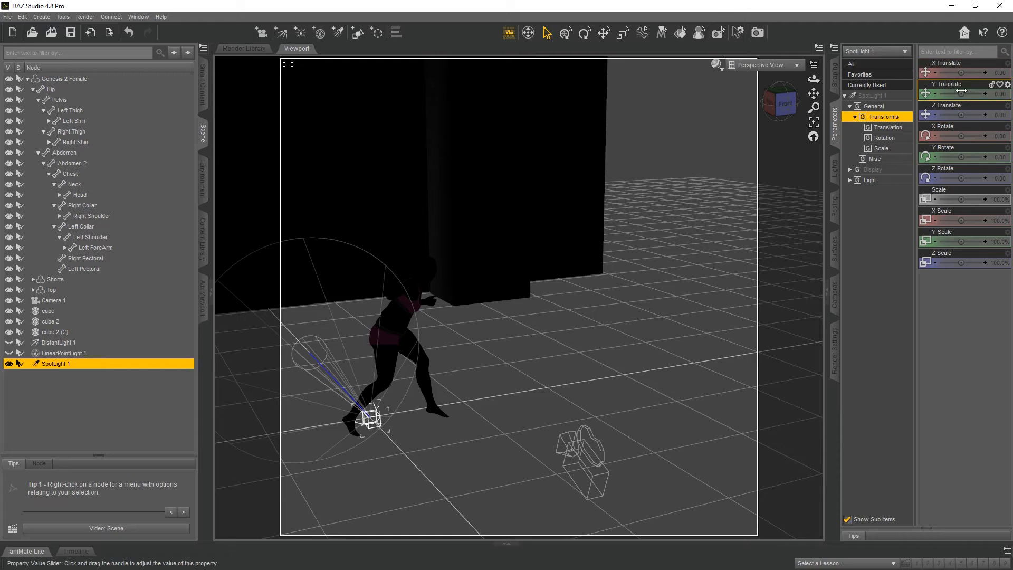
pyautogui.moveTo(962, 115); pyautogui.dragTo(982, 114)
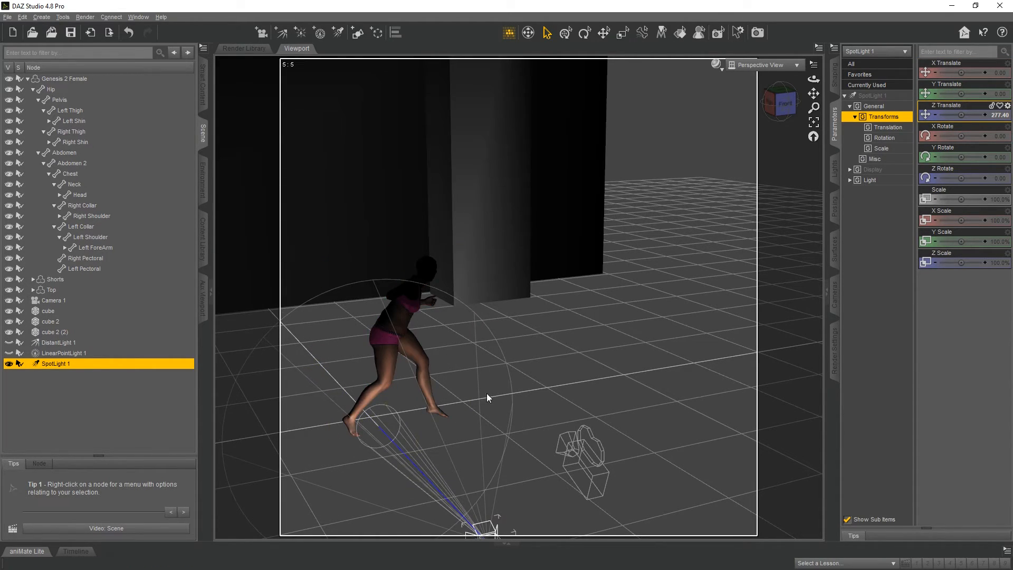
pyautogui.moveTo(961, 93); pyautogui.dragTo(967, 72)
pyautogui.moveTo(961, 114); pyautogui.dragTo(968, 114)
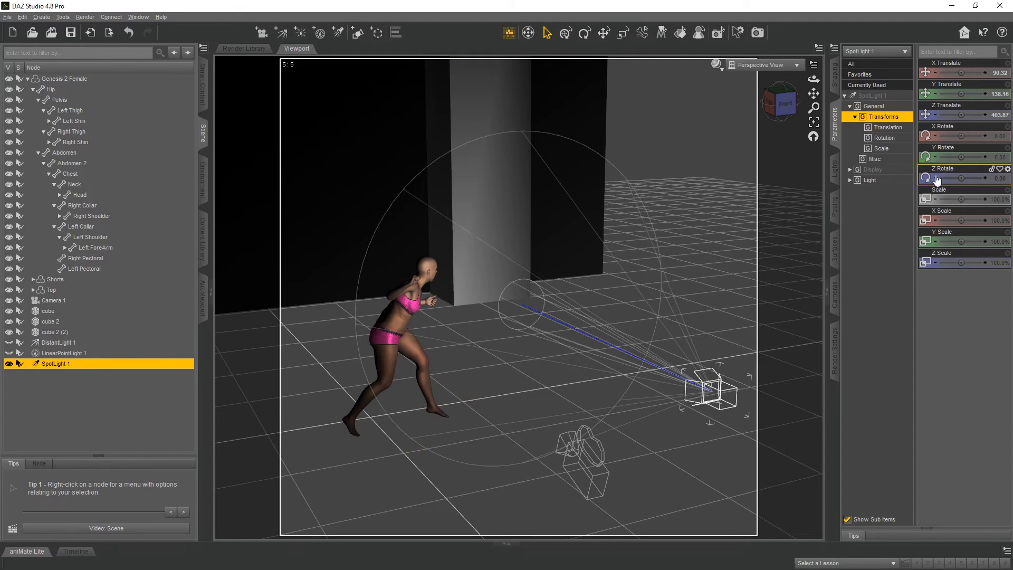
# Raise the spotlight to Y Translate 256.18 and tilt it down with X Rotate -20.58
pyautogui.click(783, 105)
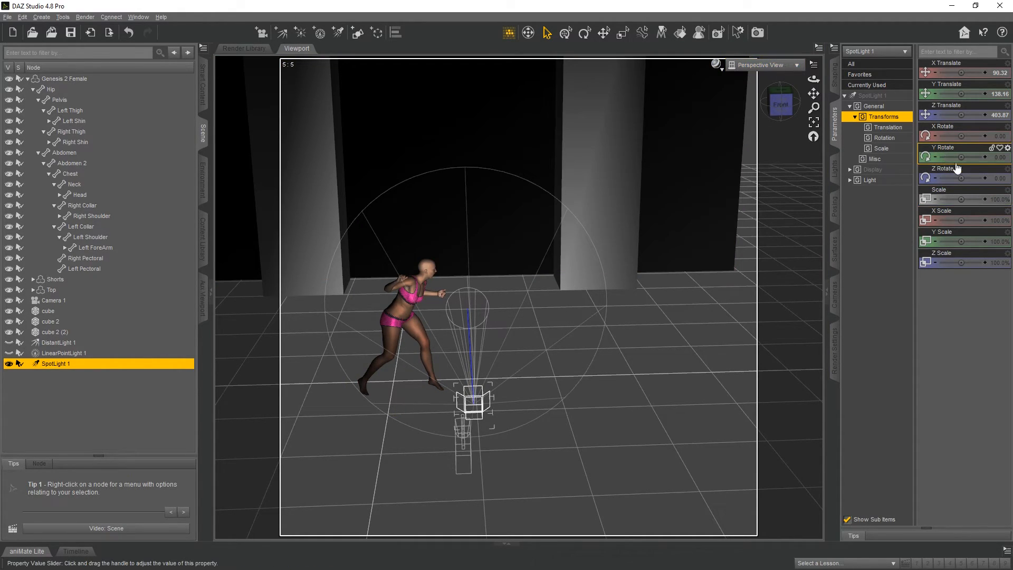
pyautogui.moveTo(957, 93); pyautogui.dragTo(977, 92)
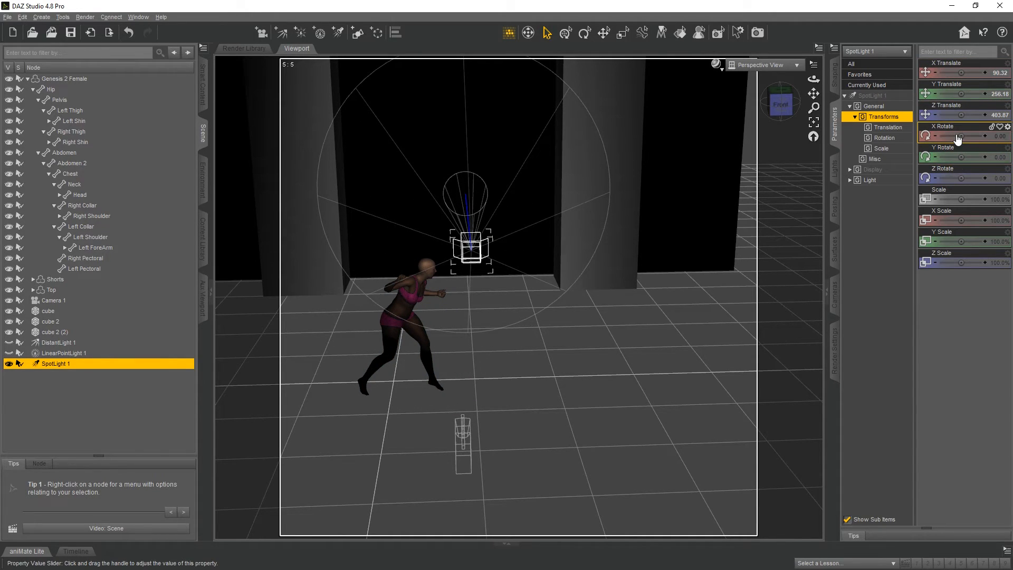
pyautogui.moveTo(964, 137); pyautogui.dragTo(952, 136)
# Look through Camera 1 and set the spotlight's color to light blue with RGB 181, 229, 255
pyautogui.click(762, 65)
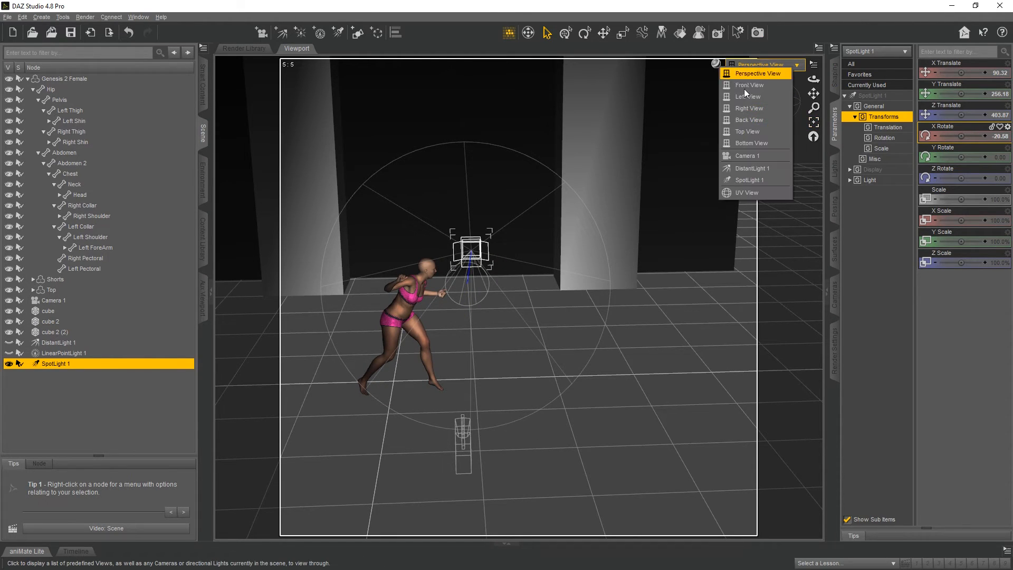
pyautogui.click(744, 157)
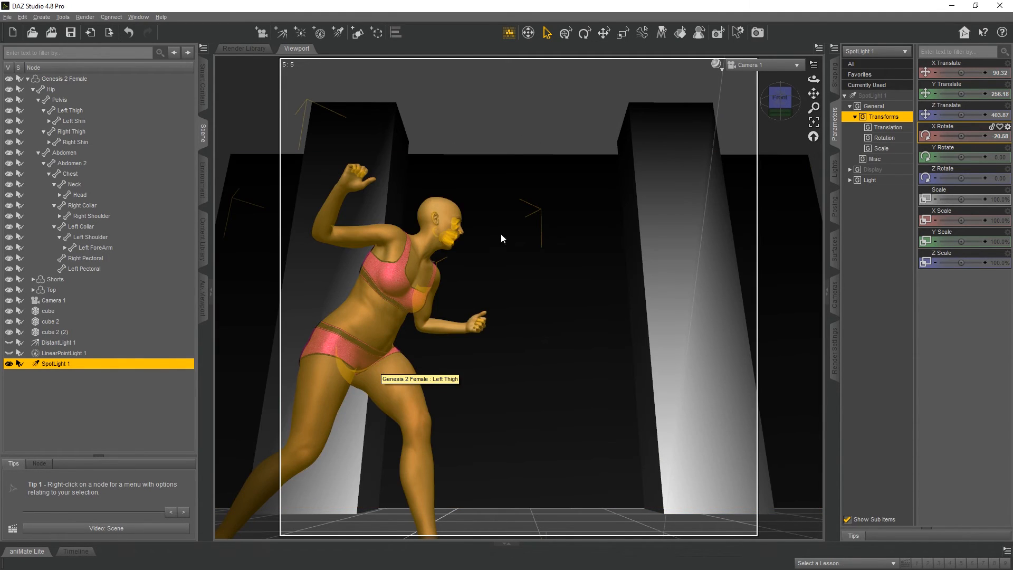
pyautogui.click(833, 370)
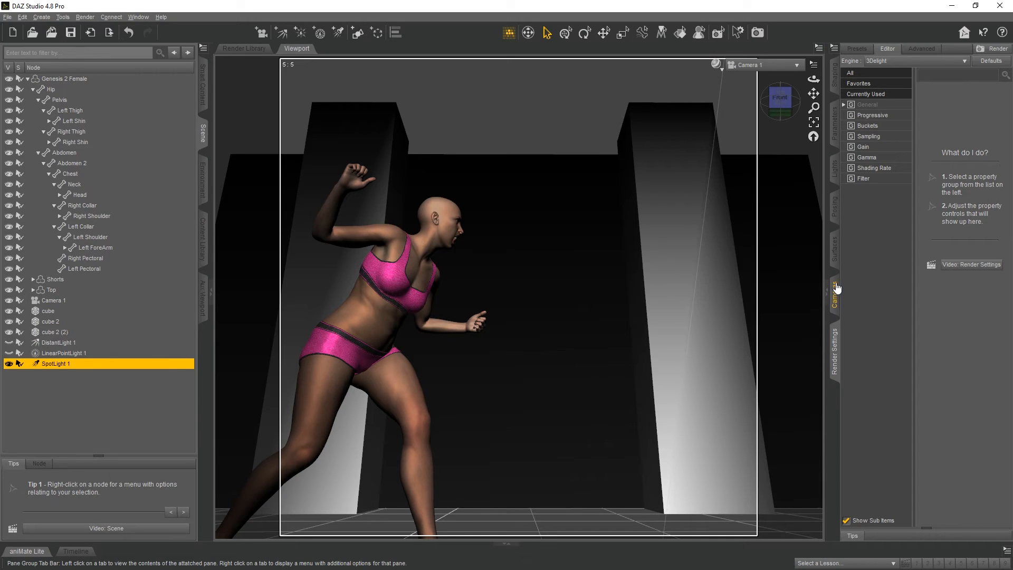
pyautogui.click(833, 180)
pyautogui.click(953, 107)
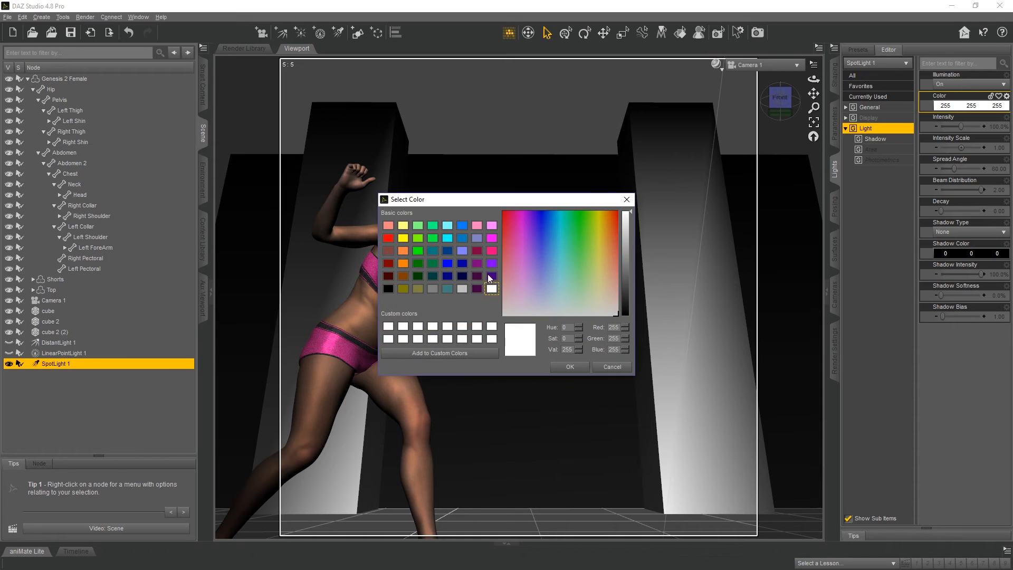
pyautogui.moveTo(524, 202); pyautogui.dragTo(805, 241)
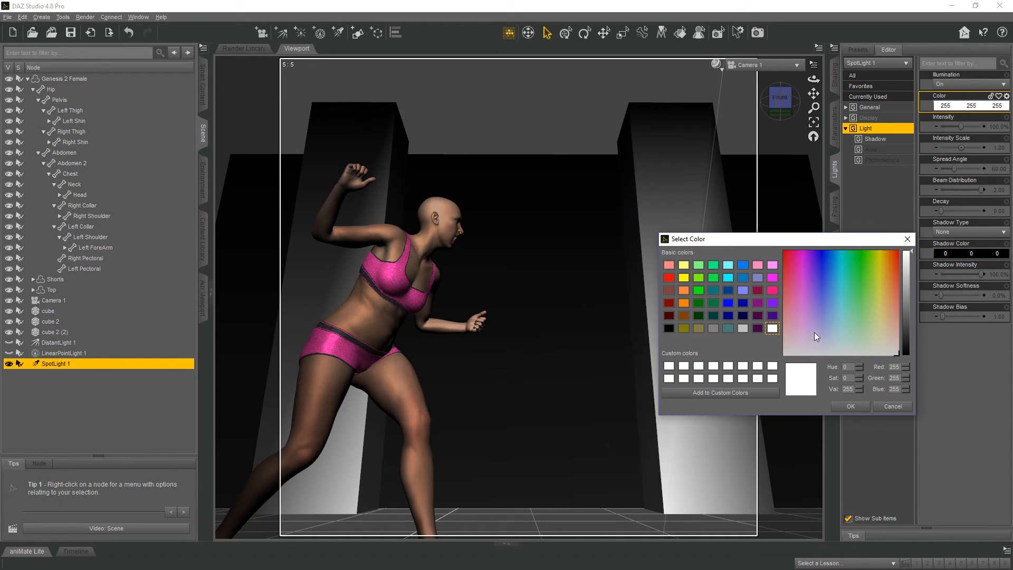
pyautogui.click(838, 325)
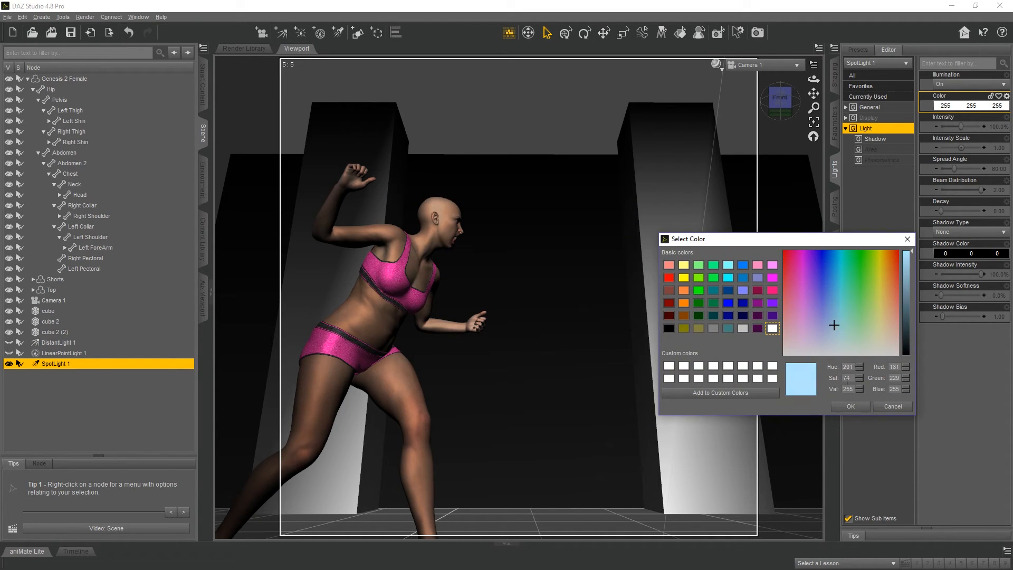
pyautogui.click(850, 407)
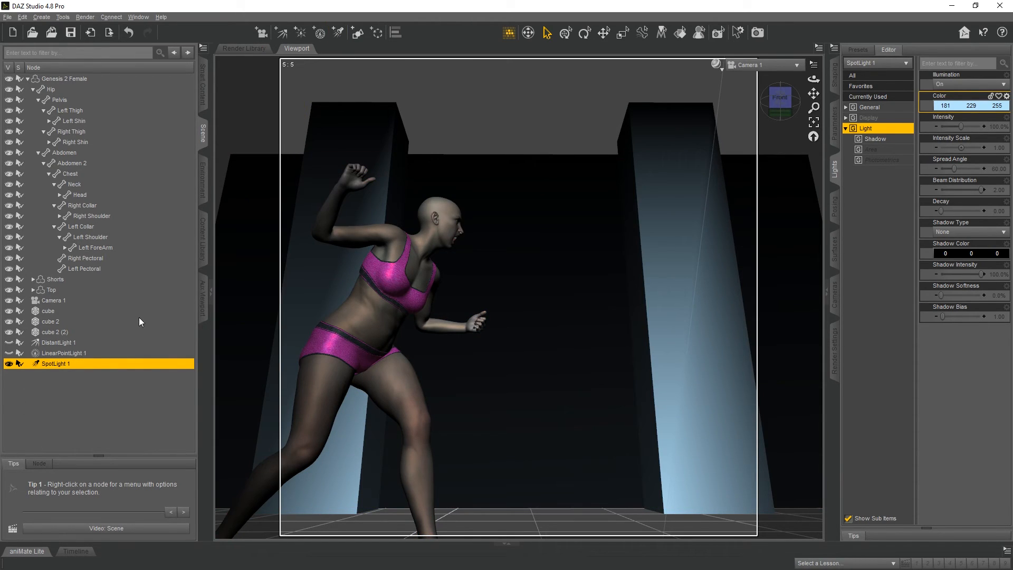
# Show the linear point light again and move it to X Translate 111.89, Y Translate 206.38 and Z Translate -86.22
pyautogui.click(9, 353)
pyautogui.click(54, 355)
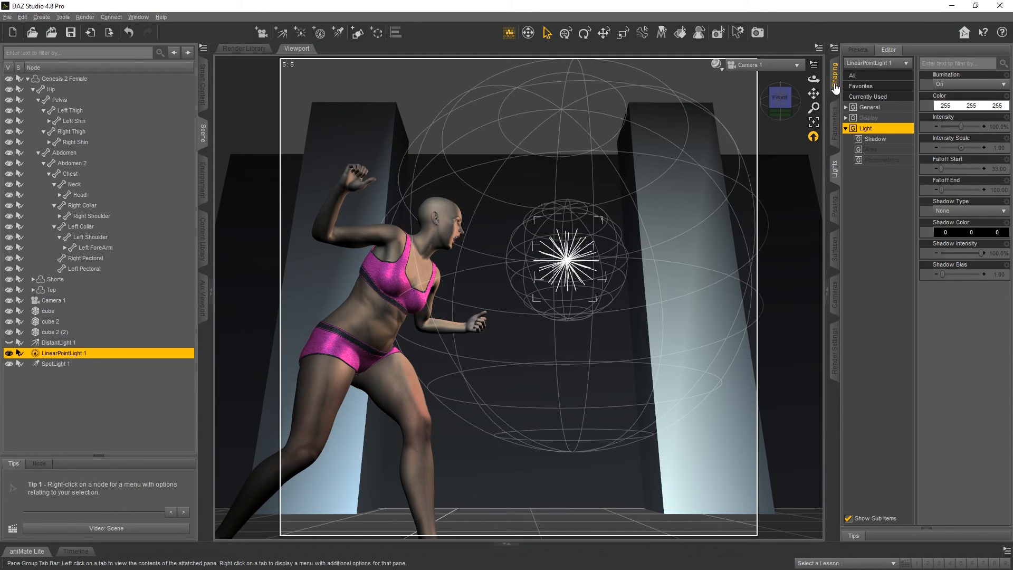
pyautogui.click(835, 75)
pyautogui.click(835, 127)
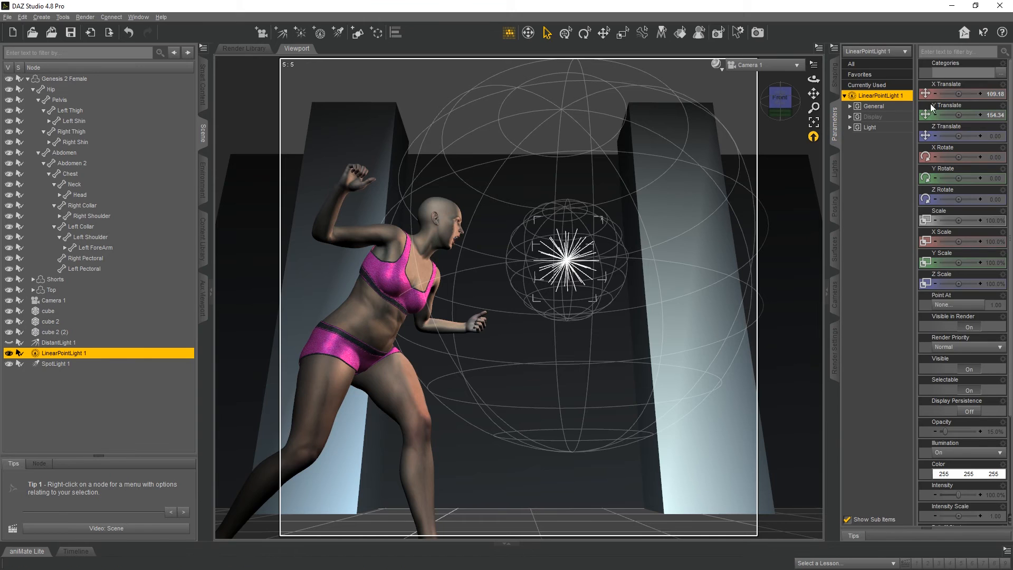
pyautogui.moveTo(967, 115); pyautogui.dragTo(931, 136)
pyautogui.moveTo(959, 94)
pyautogui.mouseDown()
pyautogui.moveTo(978, 94)
pyautogui.moveTo(958, 96)
pyautogui.moveTo(961, 119)
pyautogui.moveTo(961, 94)
pyautogui.moveTo(951, 93)
pyautogui.mouseUp()
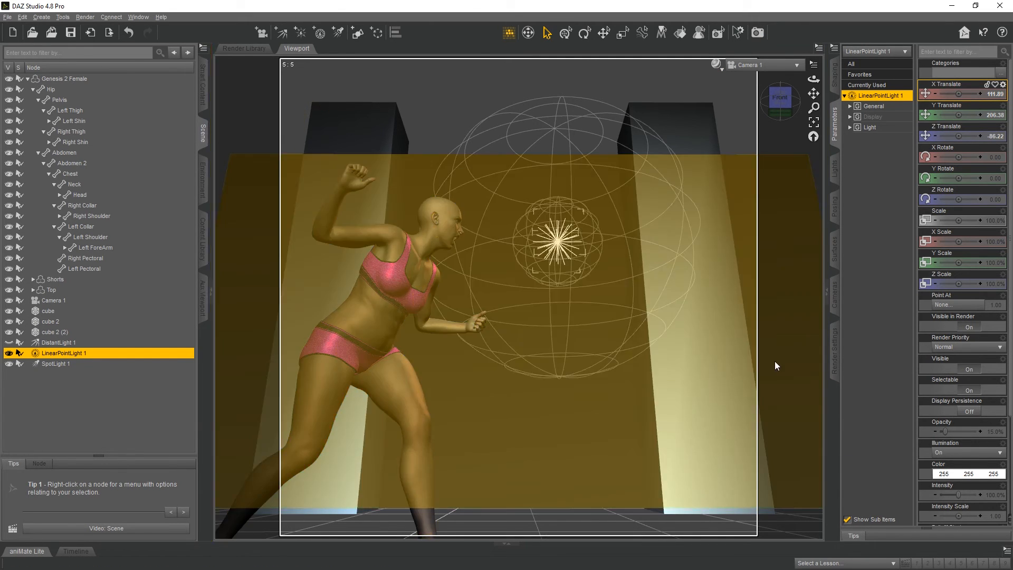
# Open the general render settings for the 3Delight engine
pyautogui.click(834, 351)
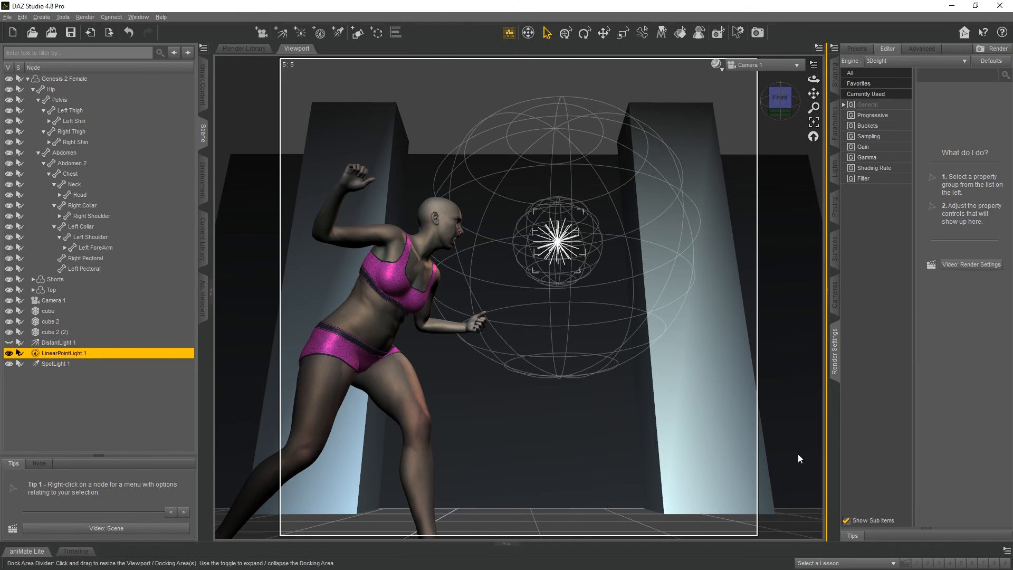
pyautogui.click(864, 105)
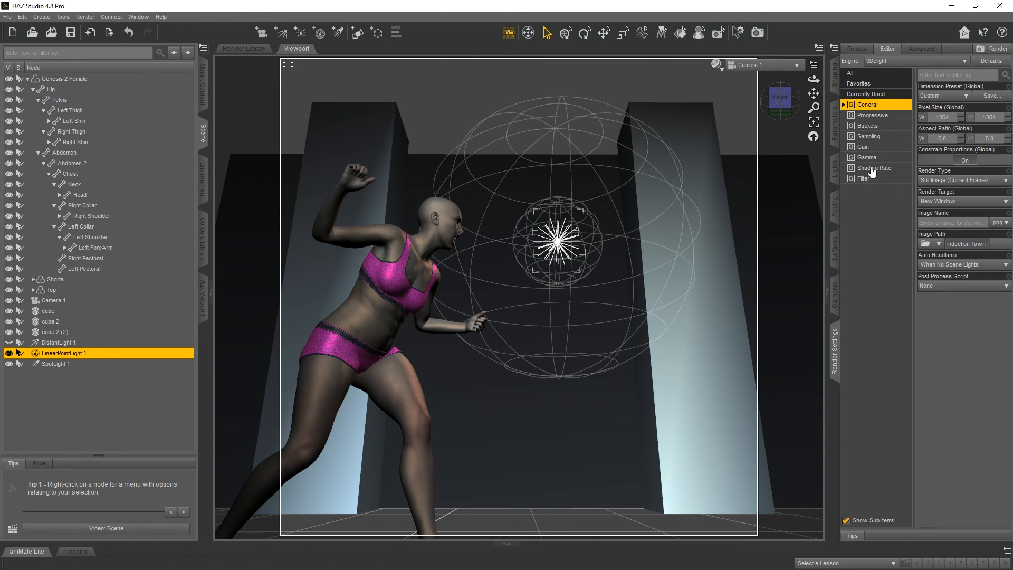